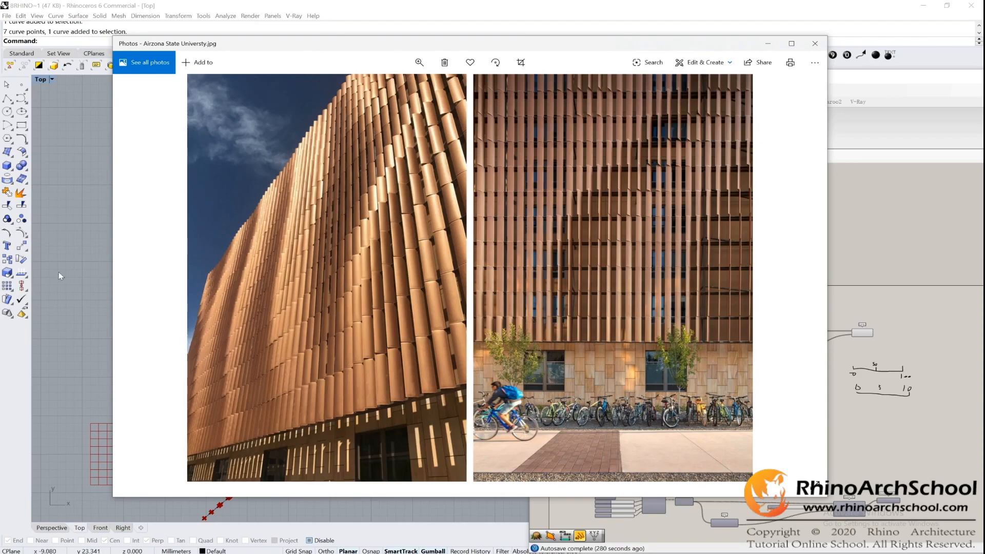
Bring the Rhino viewport to the front and hide the preview of all components from the square grid through the circles.
click(72, 276)
scroll(325, 283, down, 4)
scroll(327, 281, up, 2)
right_drag(328, 280, 353, 248)
scroll(354, 251, up, 2)
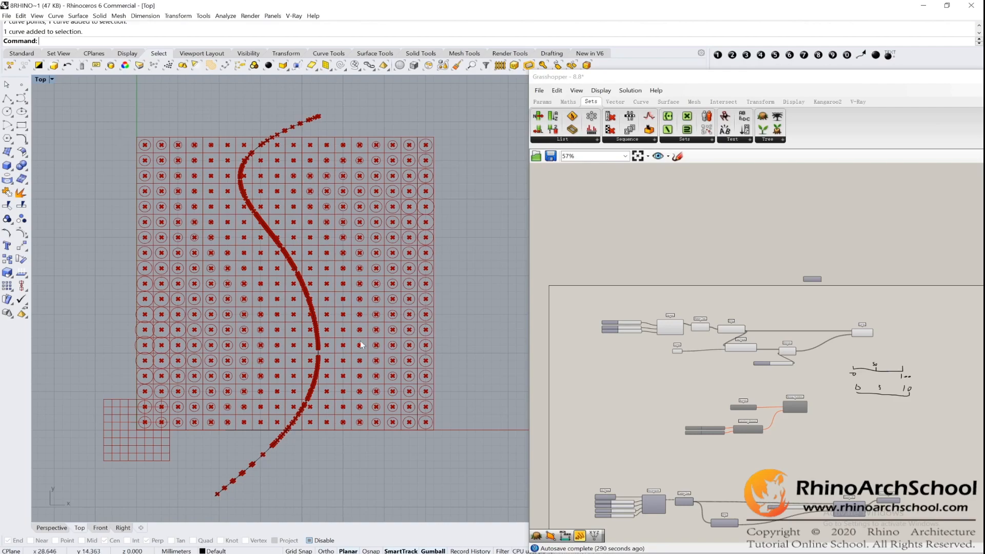
drag(903, 287, 547, 373)
middle_click(675, 333)
click(646, 336)
Turn on the preview of the Square grid component.
scroll(640, 337, up, 3)
scroll(707, 241, up, 5)
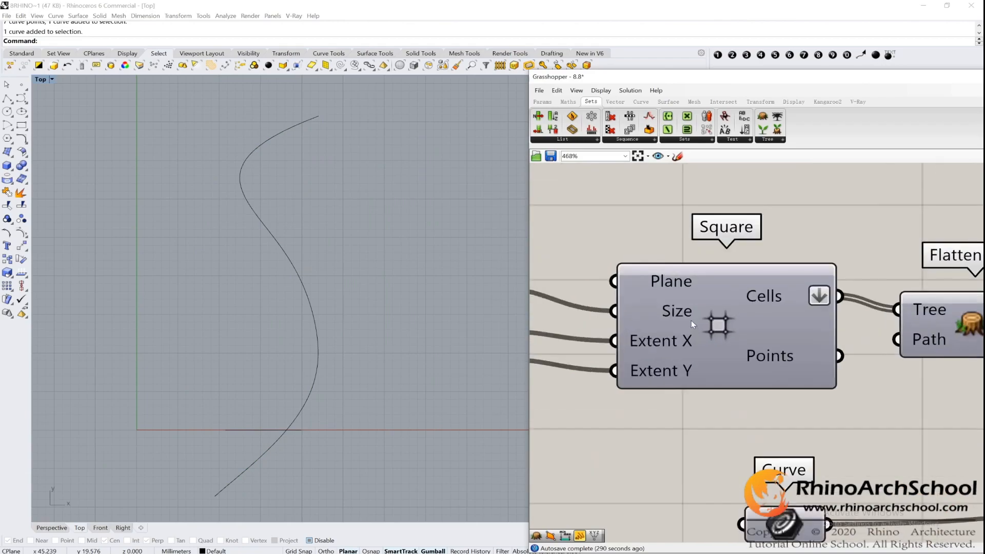
right_drag(690, 320, 732, 312)
middle_click(766, 306)
click(784, 288)
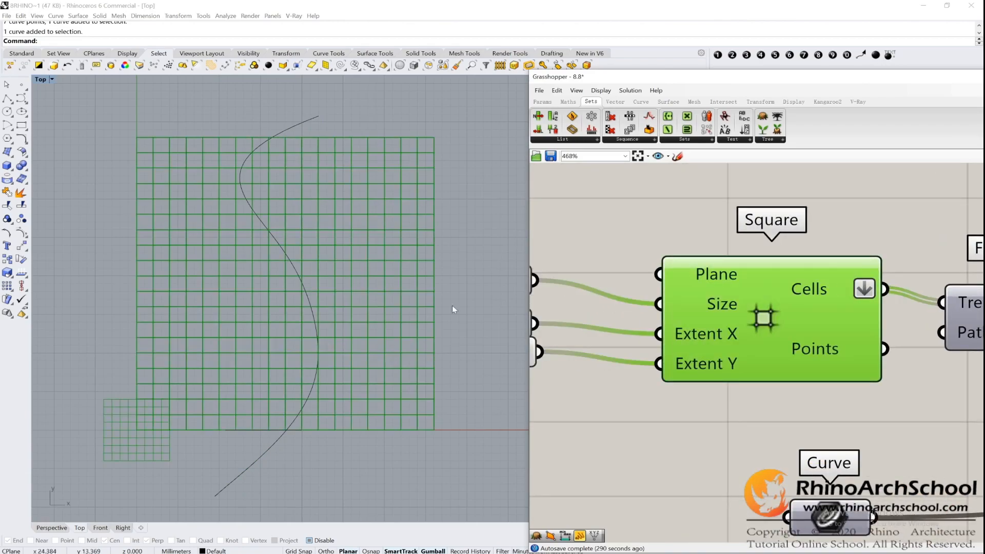
Select the wired Flatten Tree component, place a second one above the Square component and delete that extra one.
scroll(250, 199, down, 2)
scroll(949, 296, down, 1)
right_drag(949, 297, 753, 279)
click(802, 298)
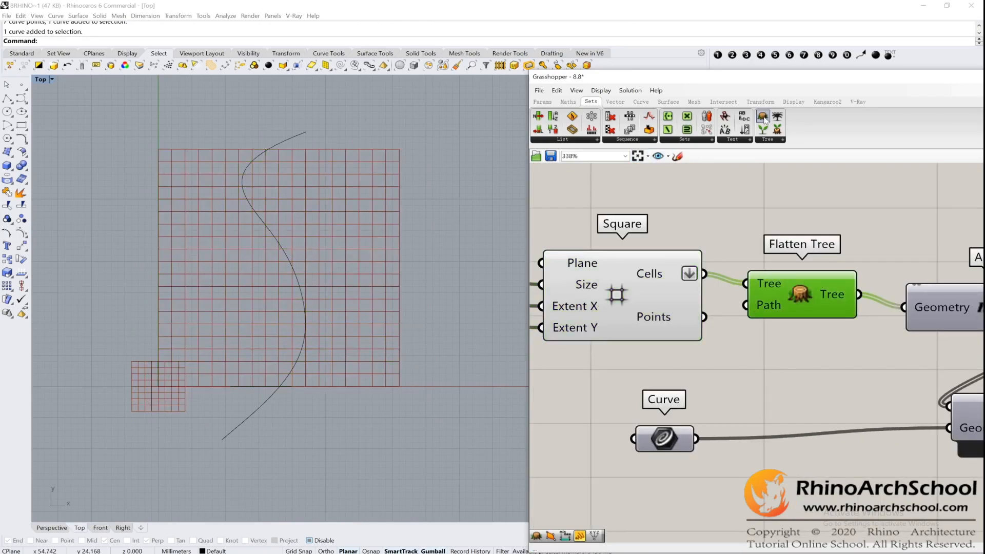
drag(762, 117, 731, 195)
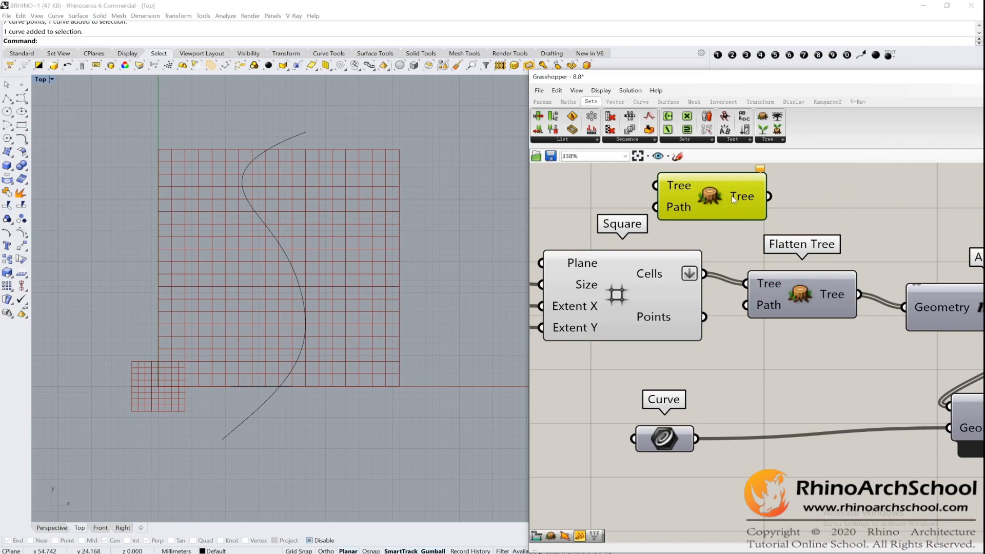
key(Delete)
Turn on the preview of the Area component that produces the cell centroids.
scroll(733, 208, down, 1)
right_drag(868, 241, 780, 245)
click(810, 293)
middle_click(802, 289)
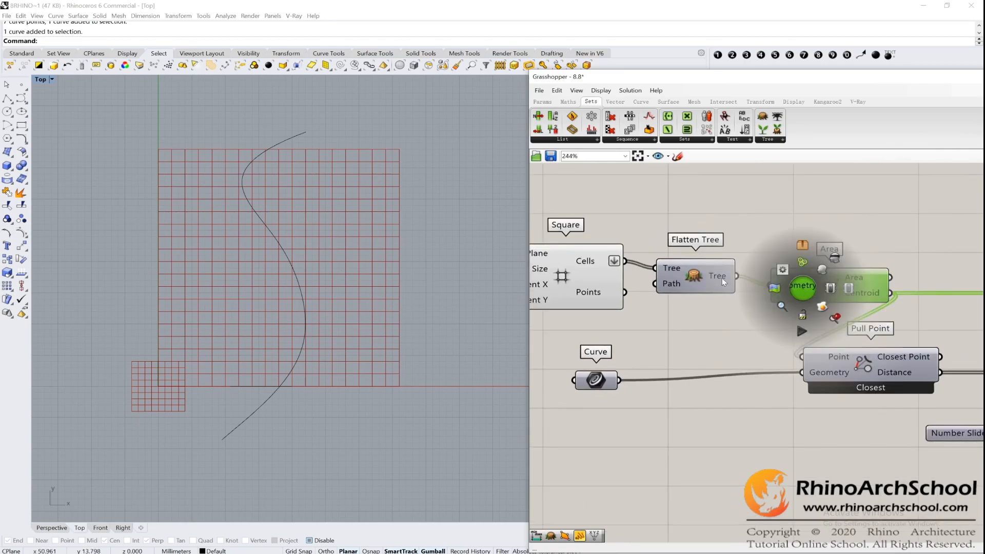
click(822, 270)
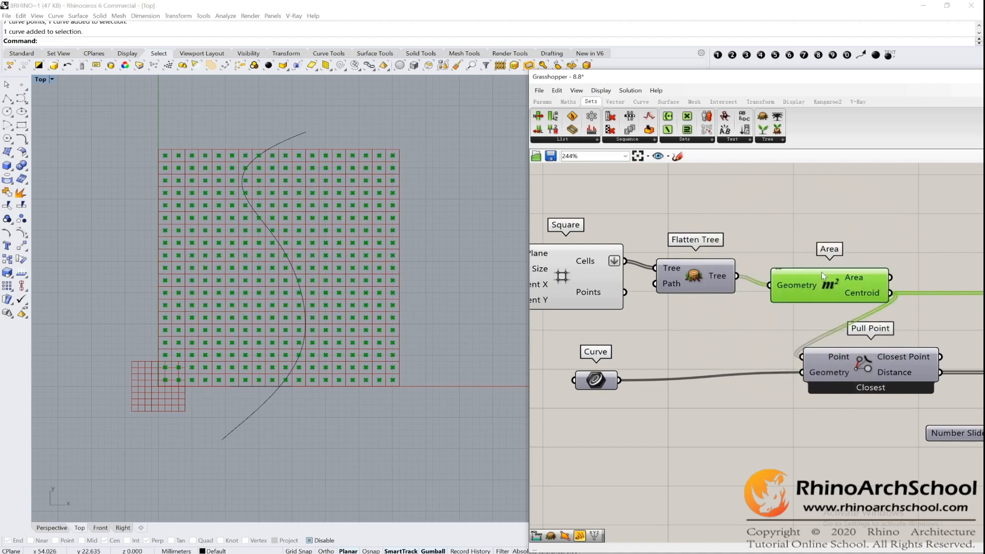
Turn on the preview of the Pull Point component that pulls the centroids to the curve.
click(855, 369)
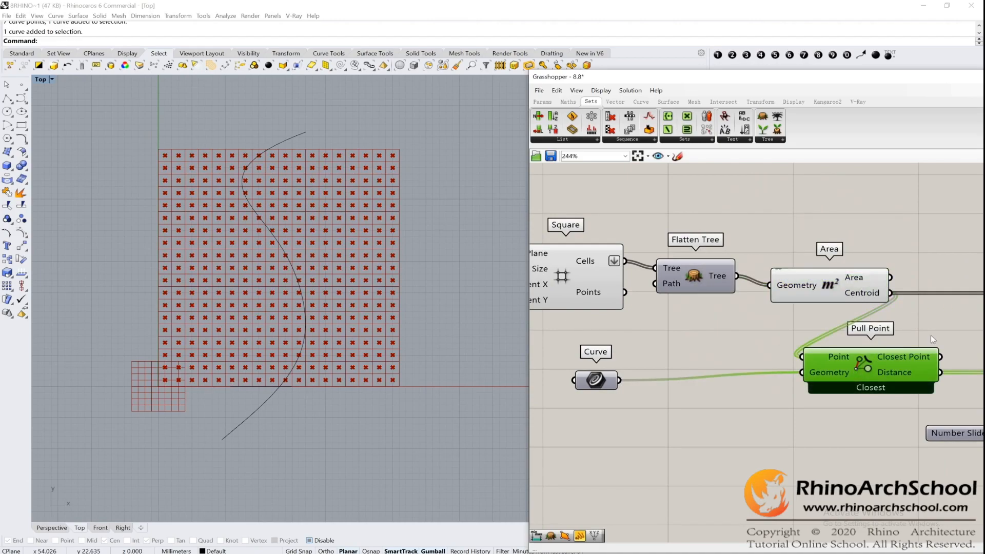
middle_click(887, 367)
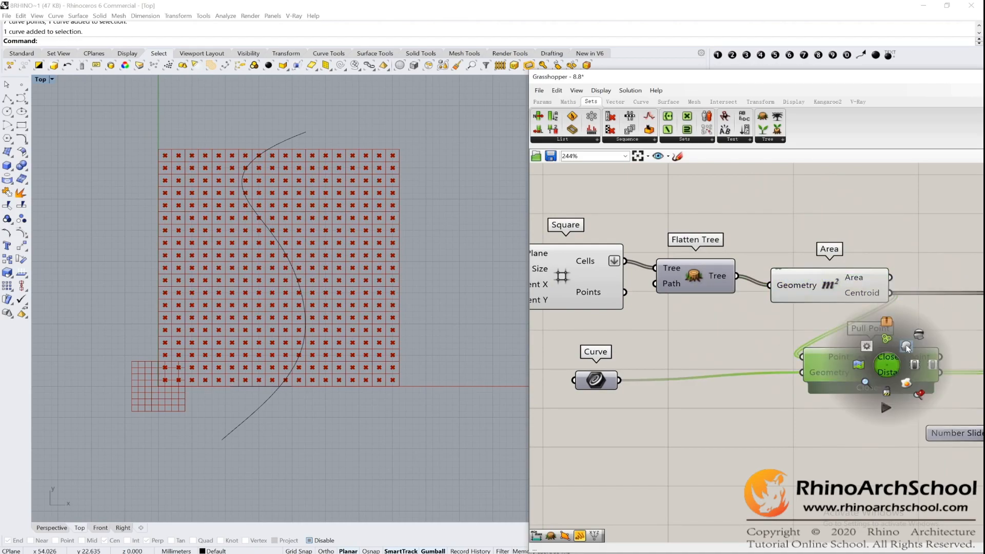
click(905, 346)
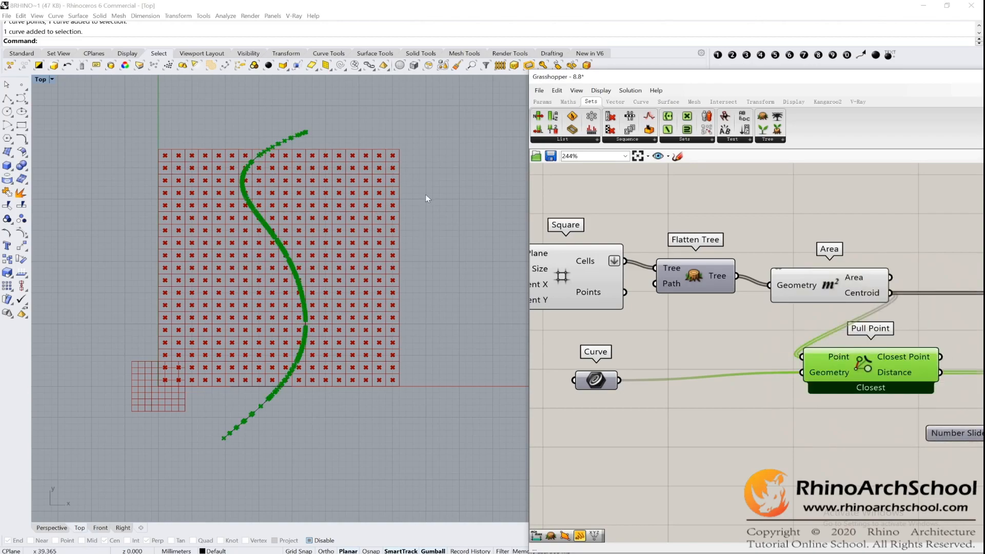
Identify the attractor geometry by selecting the Curve component and the S-shaped curve in the Top viewport.
click(596, 381)
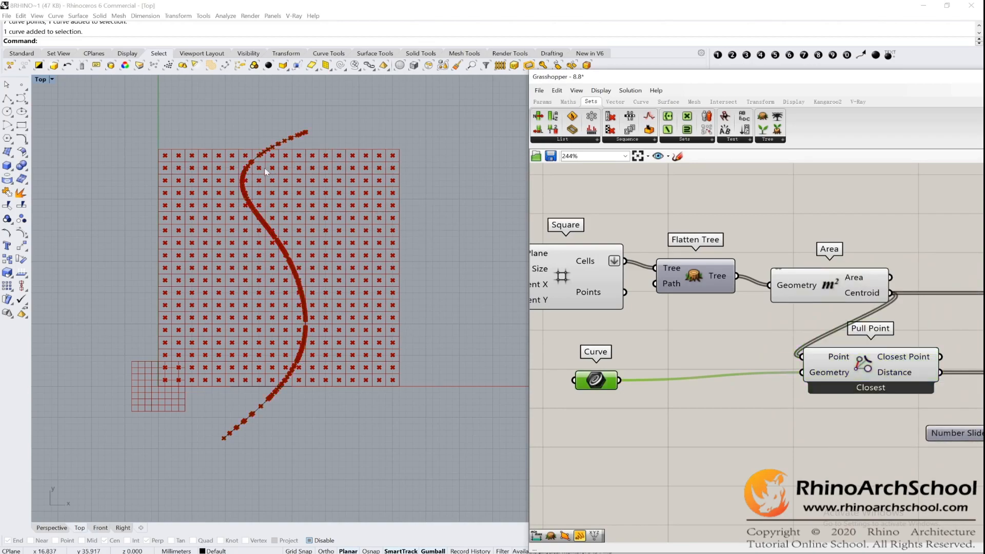
click(264, 139)
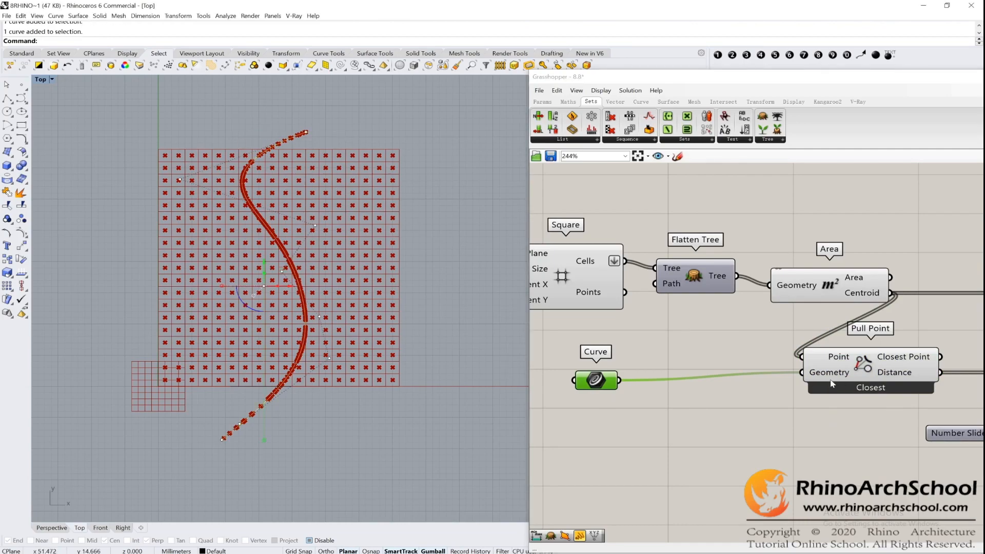
click(712, 354)
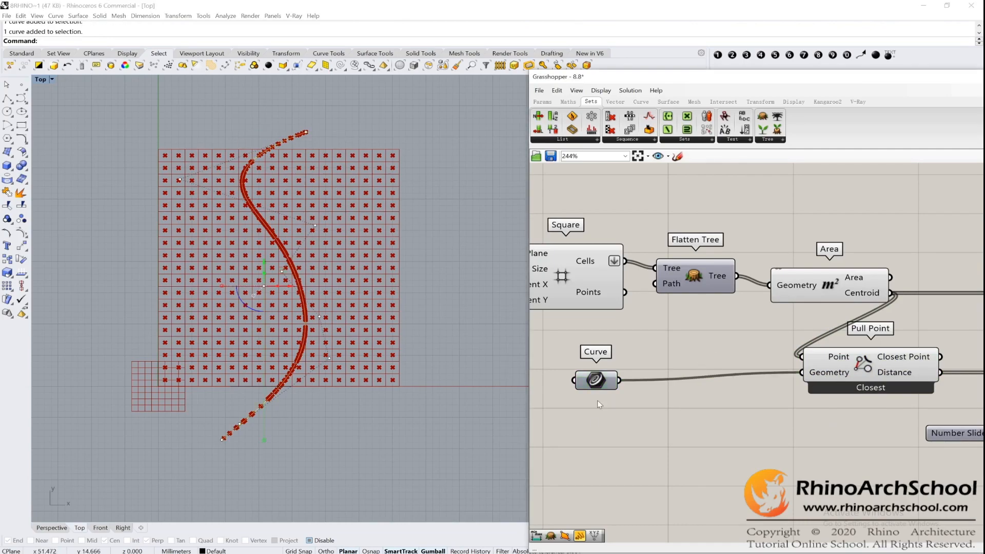
scroll(892, 361, down, 1)
right_drag(907, 355, 680, 339)
right_drag(893, 354, 768, 333)
scroll(757, 369, up, 2)
scroll(768, 328, down, 2)
scroll(767, 333, down, 1)
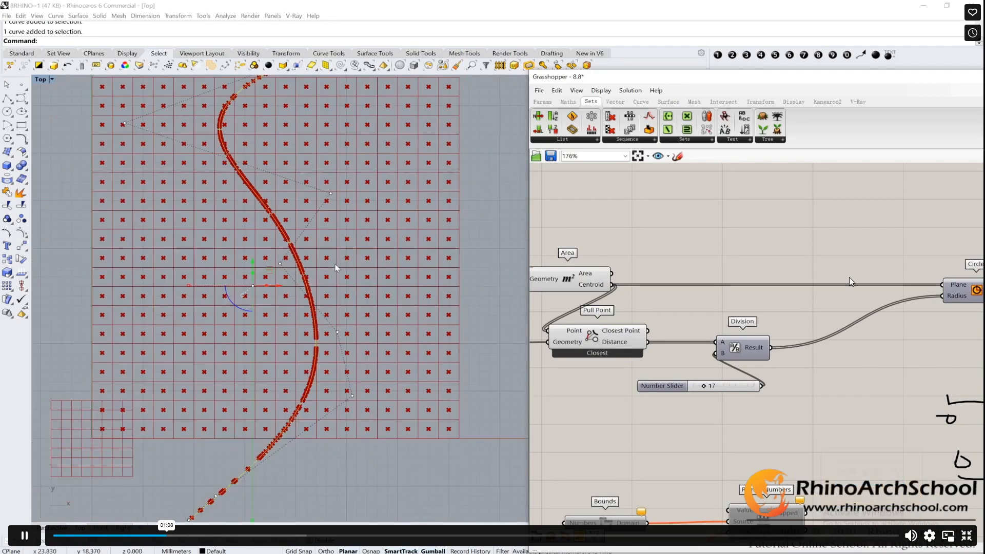
click(966, 535)
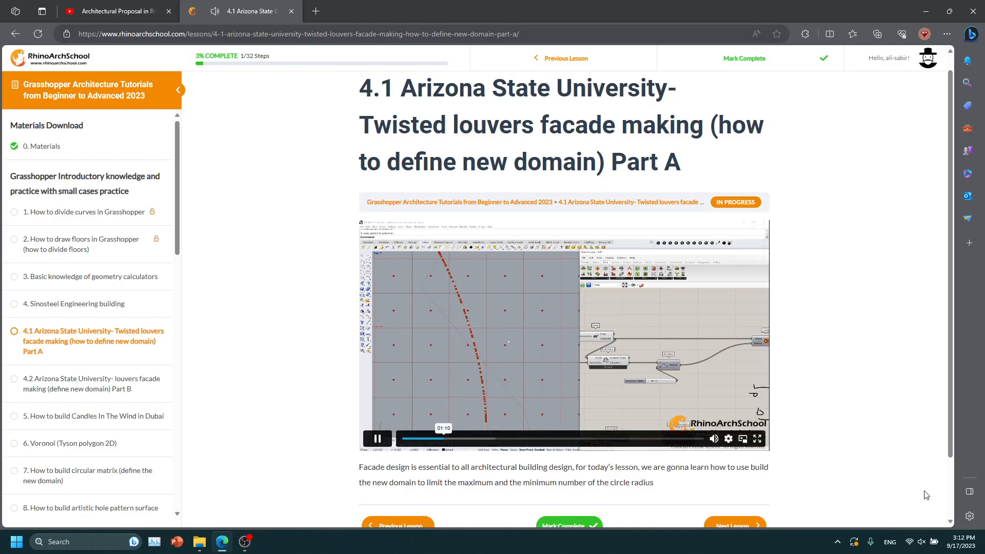
click(757, 438)
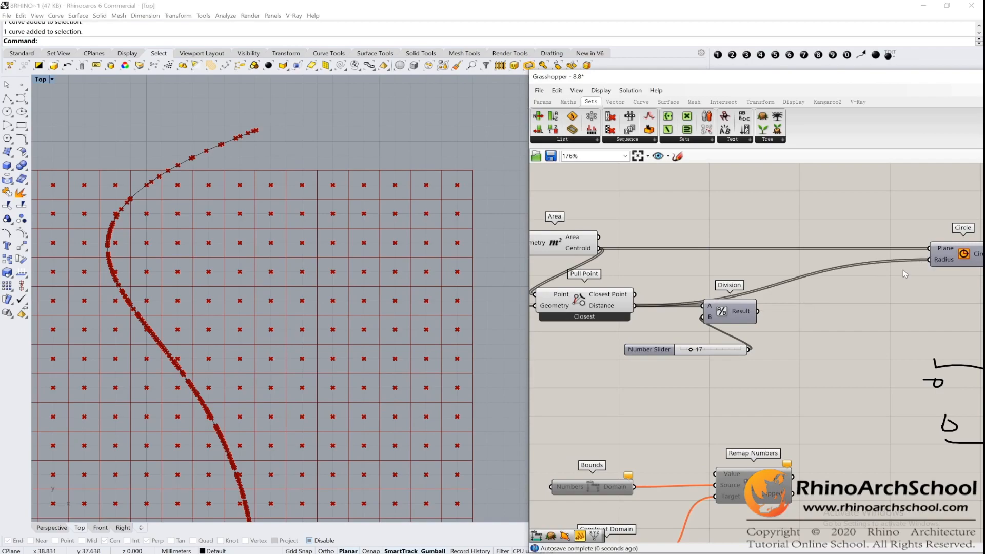
Turn on the preview of the Circle component together with the Area, Pull Point and Division components feeding it.
click(949, 253)
scroll(834, 238, down, 3)
mouse_move(924, 208)
mouse_down()
mouse_move(802, 271)
mouse_move(642, 309)
mouse_up()
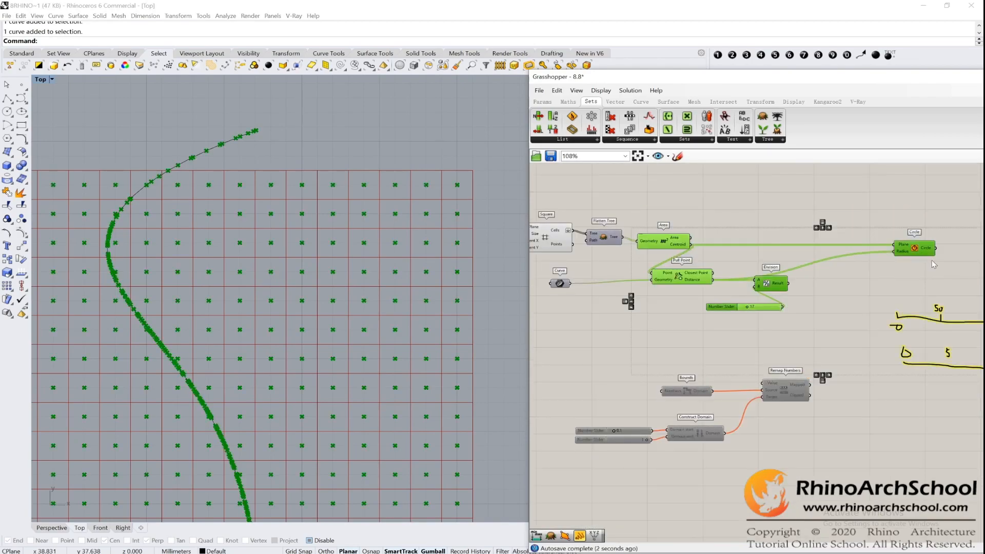
middle_click(923, 249)
click(940, 230)
scroll(432, 223, down, 3)
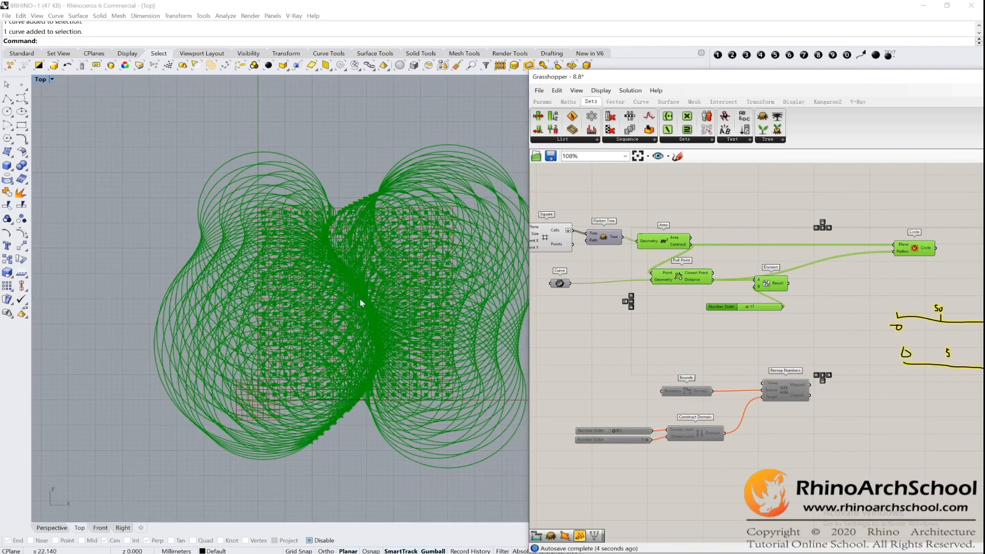
Connect the Division result to the Circle component's radius input.
drag(901, 252, 790, 283)
scroll(757, 279, up, 5)
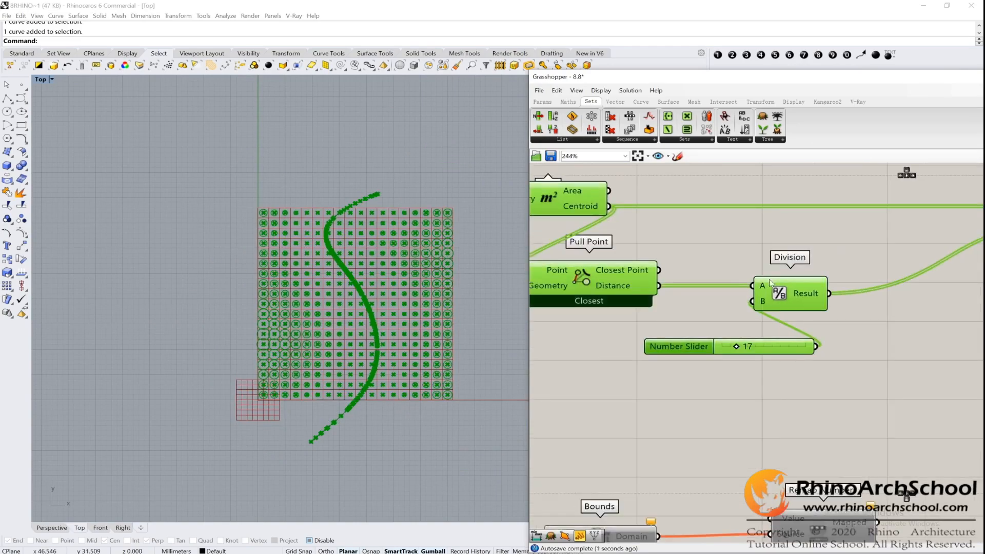
scroll(655, 264, down, 3)
scroll(801, 298, up, 2)
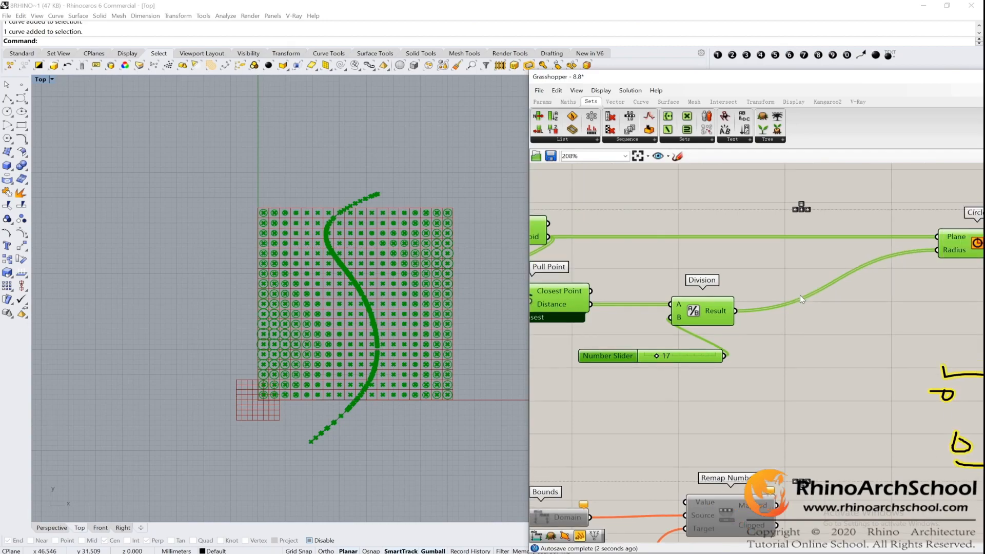
scroll(454, 356, up, 5)
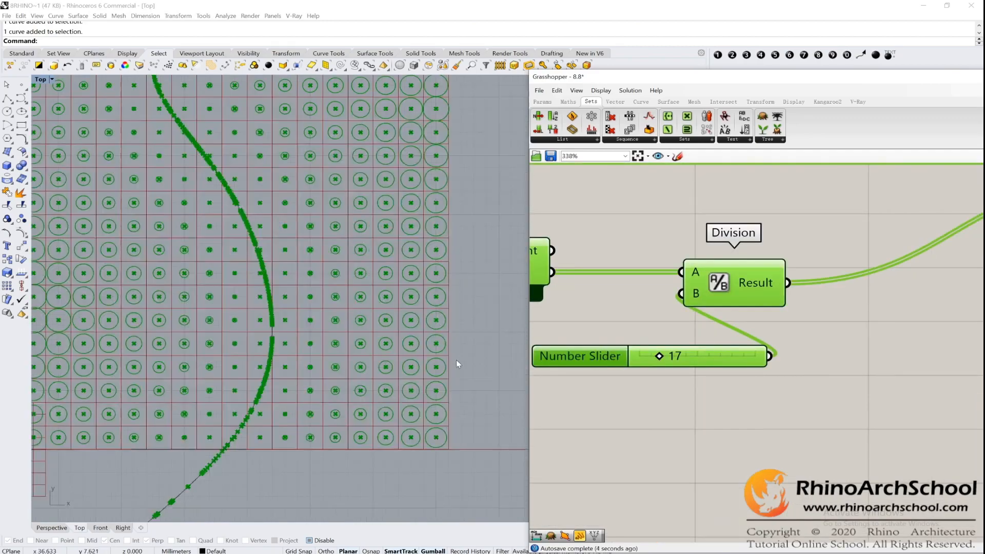
Set the number slider feeding the Division's B input to 19 and clear the component selection.
scroll(654, 355, up, 3)
drag(660, 357, 662, 363)
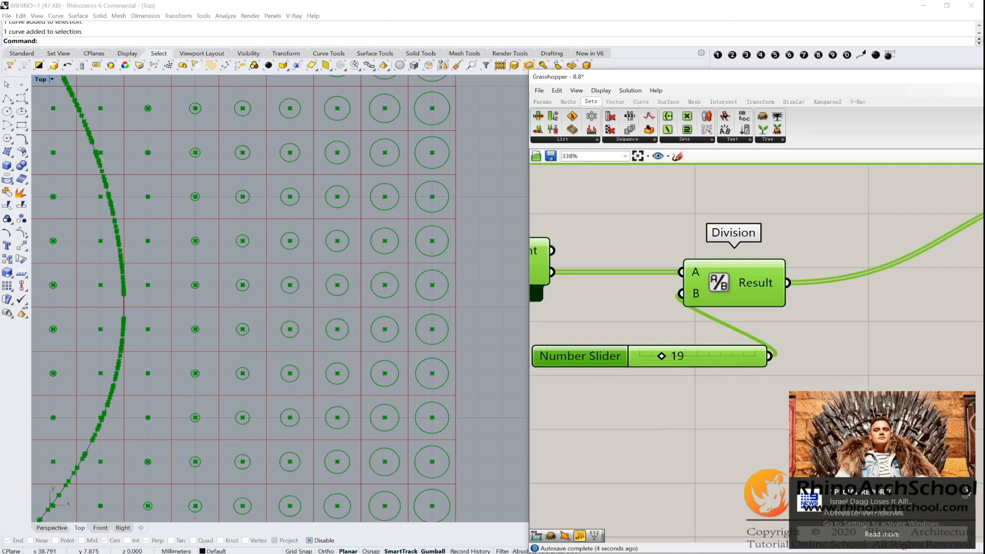
click(762, 435)
scroll(762, 435, down, 6)
scroll(422, 272, down, 8)
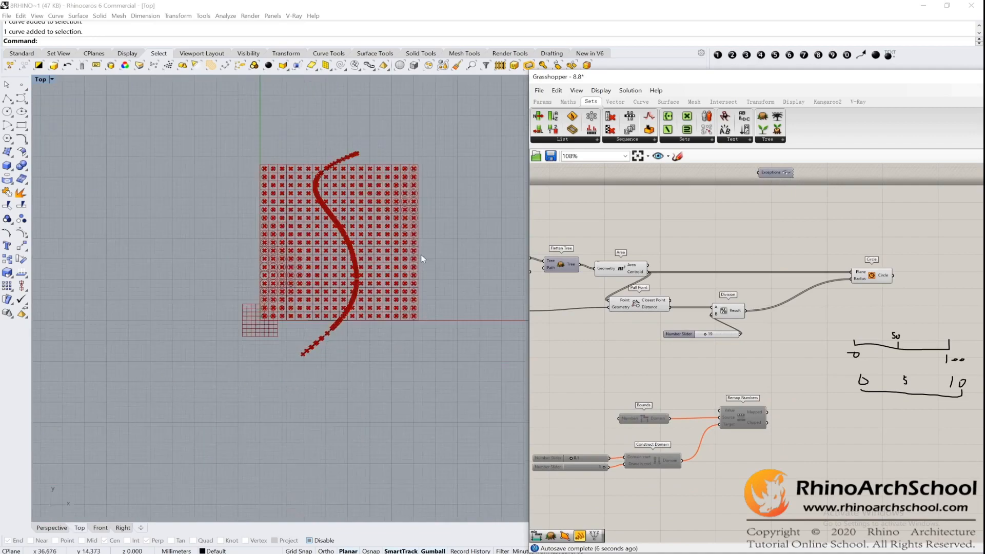
Examine how the circle sizes vary between the cells close to the attractor curve and those at the grid's edges.
scroll(387, 202, up, 5)
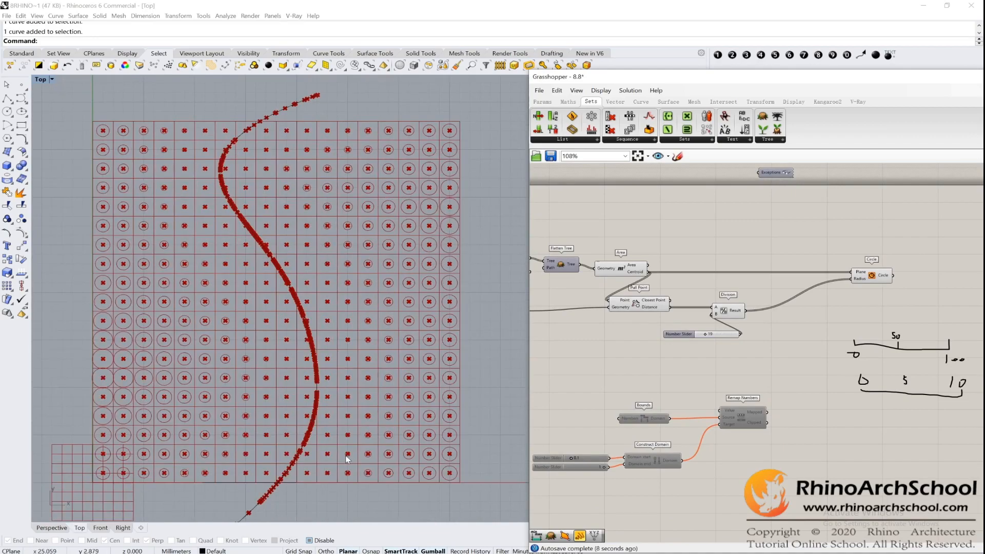
scroll(348, 458, up, 10)
scroll(297, 452, up, 11)
drag(194, 367, 281, 459)
scroll(281, 459, down, 7)
scroll(281, 459, down, 15)
scroll(425, 221, up, 13)
drag(446, 217, 522, 326)
scroll(396, 233, down, 8)
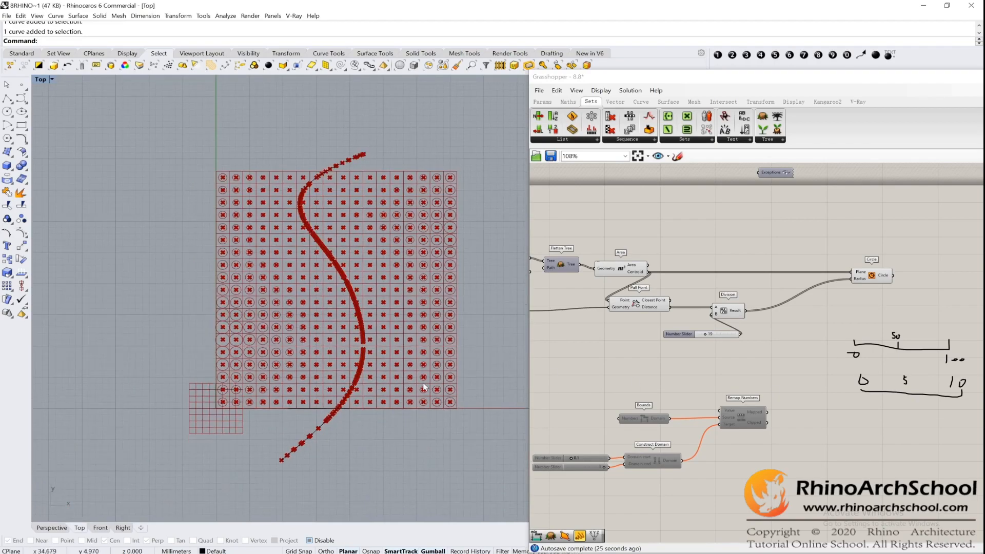
scroll(383, 410, up, 8)
scroll(327, 366, down, 4)
scroll(294, 423, up, 1)
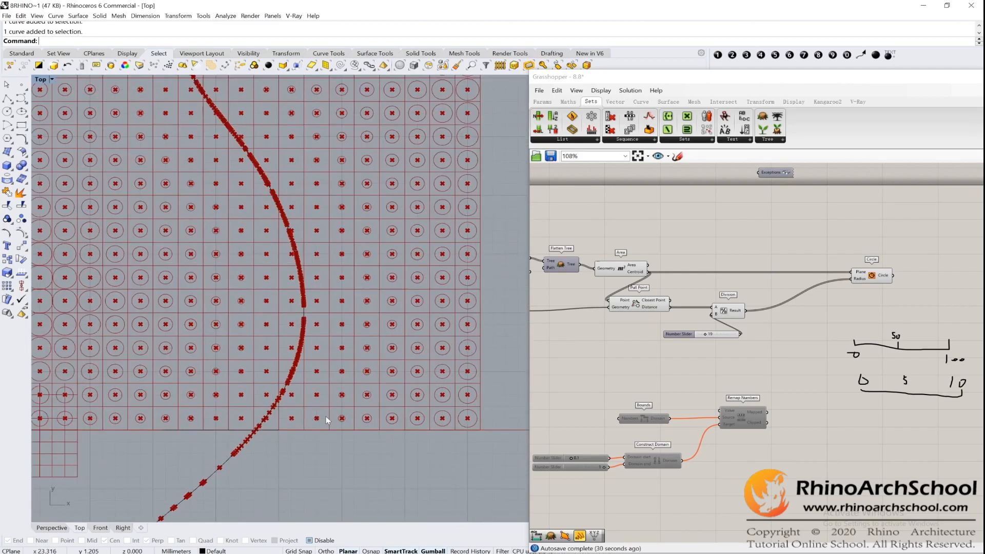
scroll(402, 291, down, 2)
right_drag(403, 291, 366, 415)
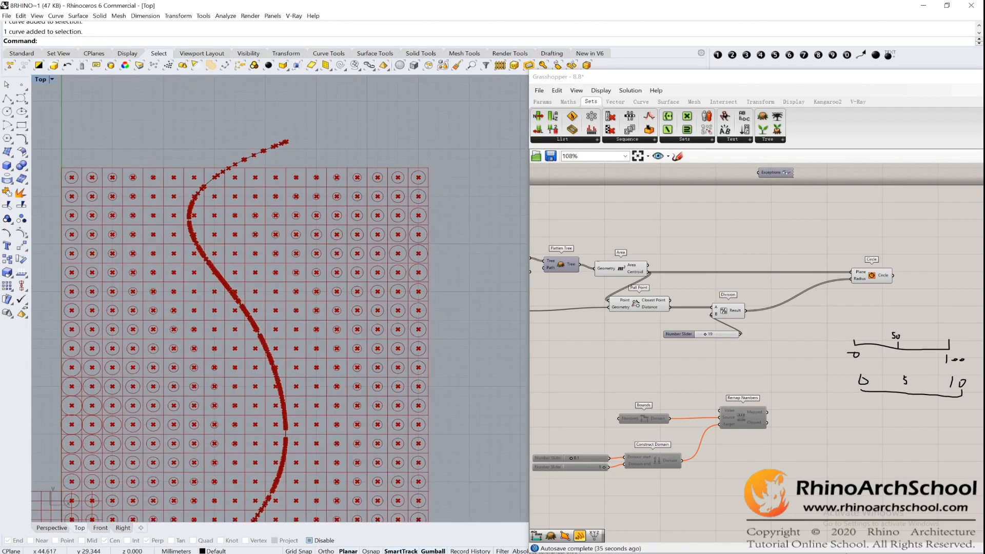
right_drag(292, 382, 318, 316)
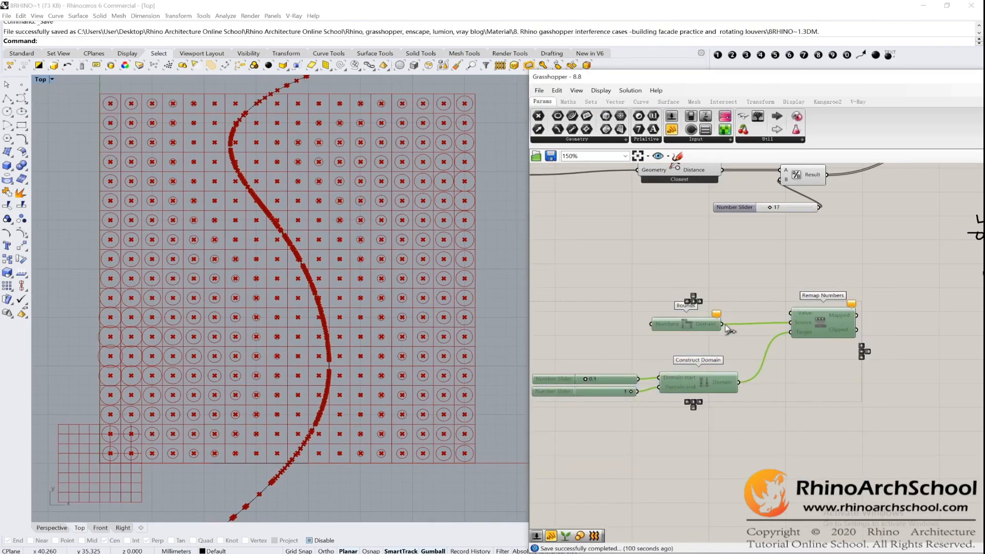
Enable the selected Bounds, Construct Domain and Remap Numbers components with their number sliders, and clear the selection.
key(space)
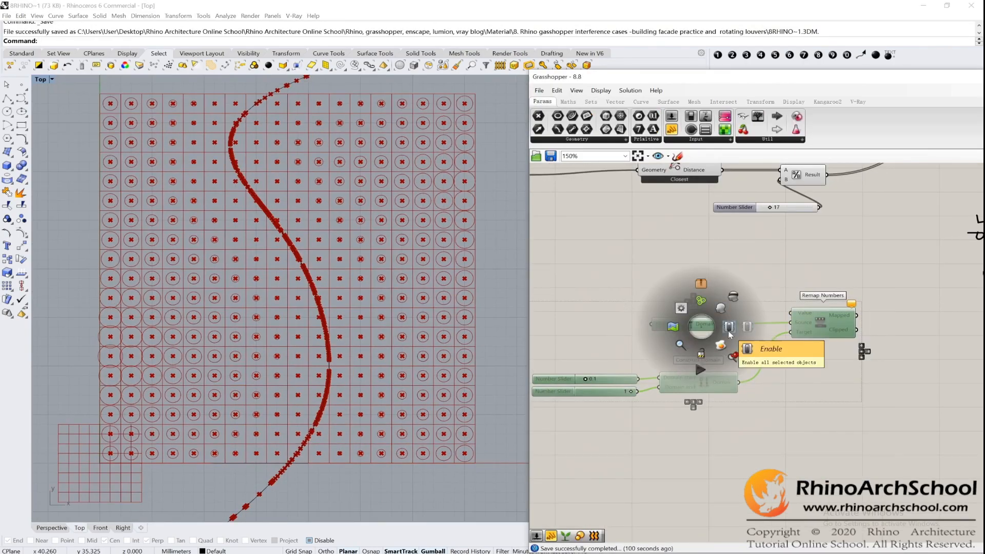
click(728, 327)
click(863, 282)
Add new Bounds, Remap Numbers and Construct Domain components above the existing remapping group.
scroll(809, 335, up, 3)
right_drag(623, 263, 678, 276)
scroll(656, 219, down, 2)
right_drag(654, 225, 654, 265)
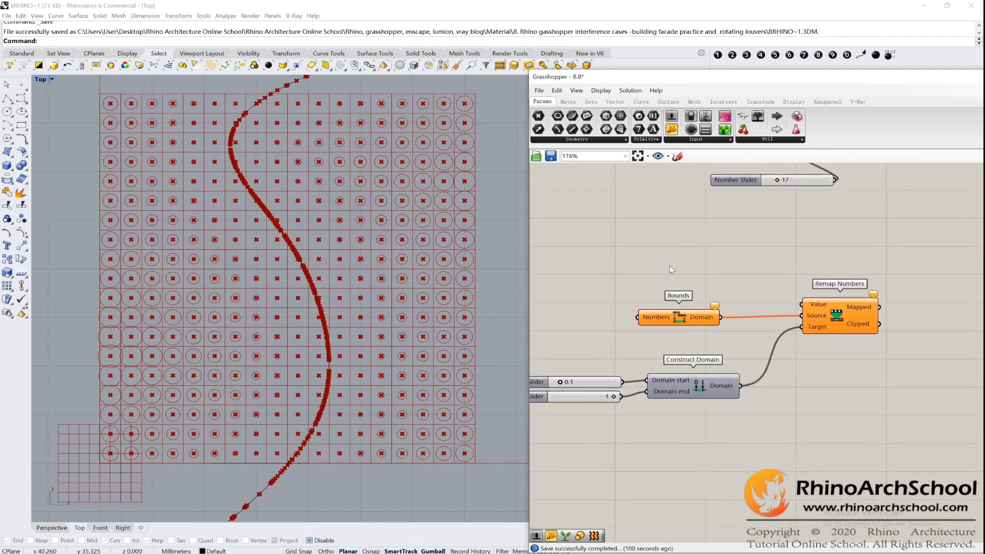
click(568, 101)
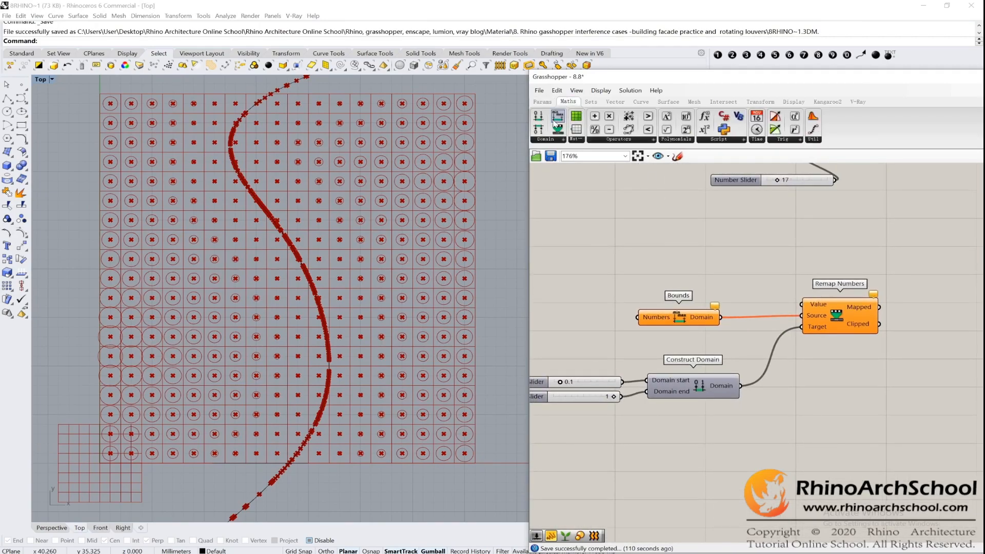
drag(548, 120, 603, 237)
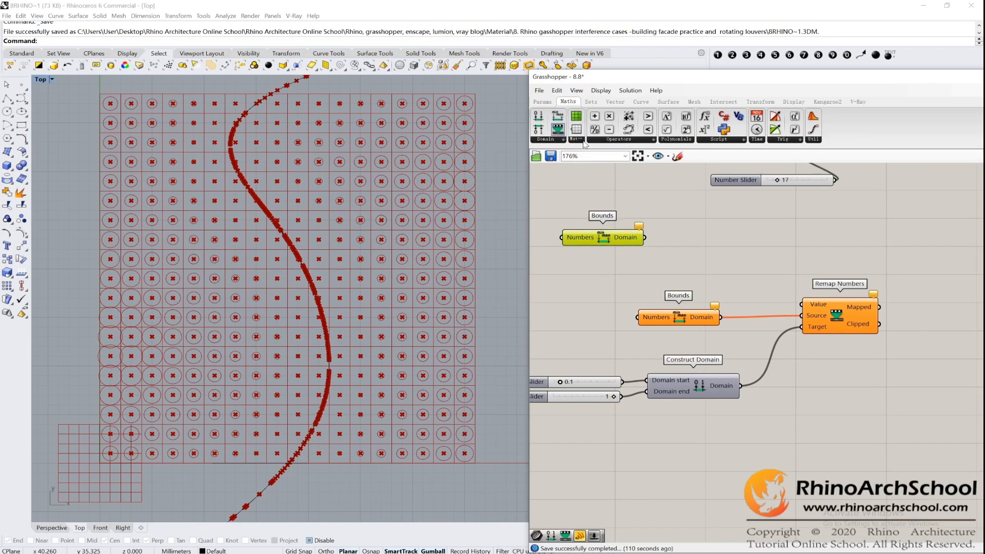
drag(806, 247, 775, 232)
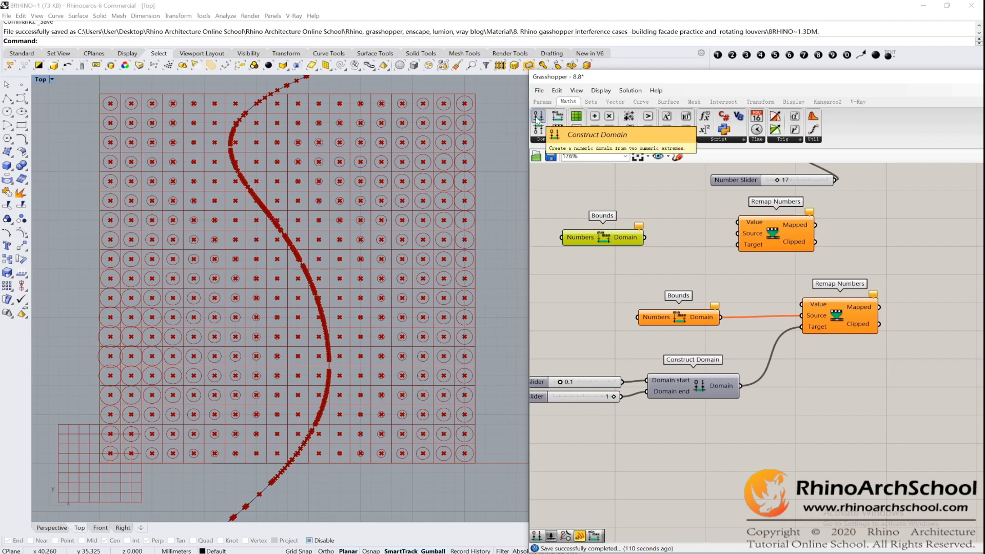
drag(538, 124, 599, 267)
Move the existing Bounds, Construct Domain and Remap Numbers group further down the canvas, away from the new components.
scroll(599, 267, down, 2)
drag(806, 357, 585, 270)
drag(795, 272, 796, 384)
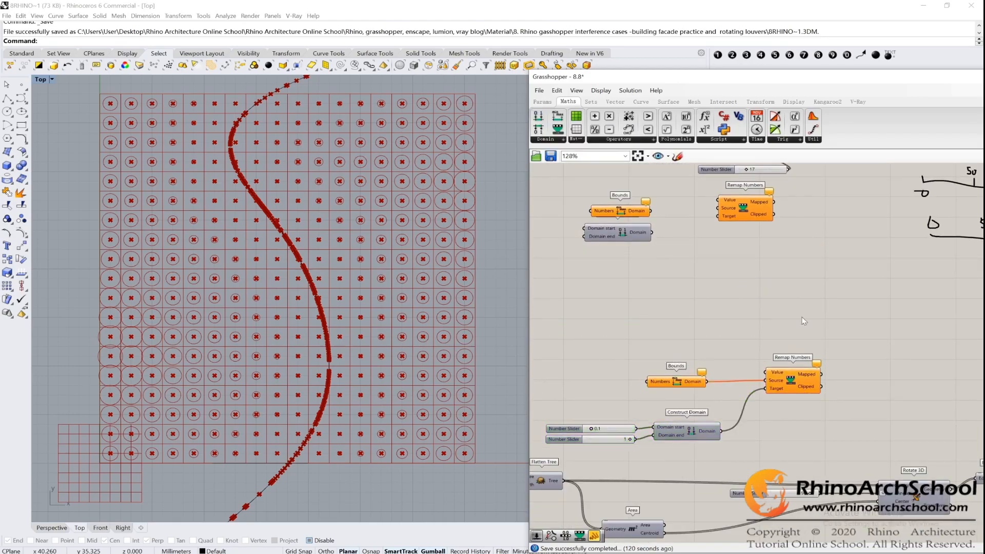
click(807, 337)
Arrange the new Remap Numbers, Bounds and Construct Domain components beneath the Pull Point and Division components.
right_drag(677, 248, 697, 288)
drag(786, 242, 766, 258)
scroll(710, 236, up, 2)
drag(663, 389, 616, 307)
drag(620, 310, 632, 328)
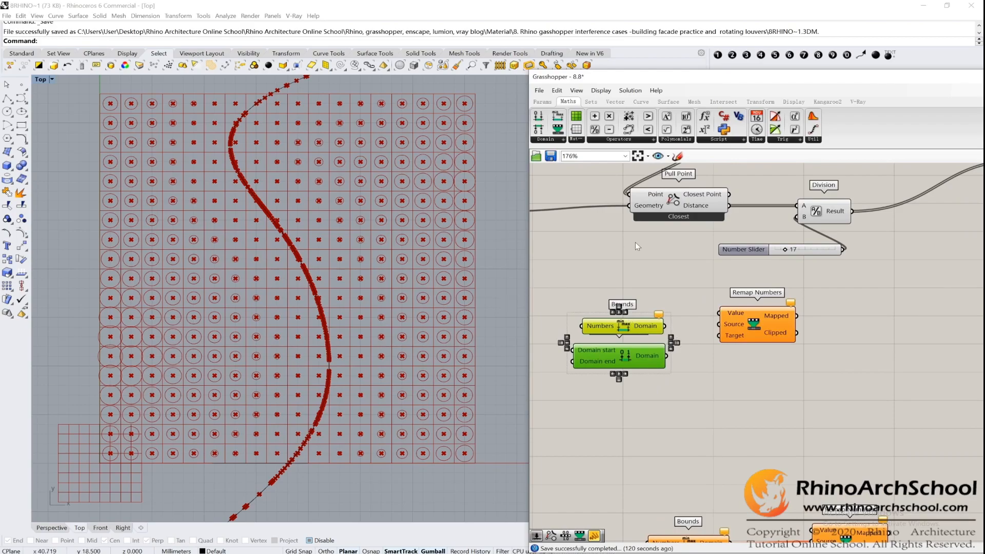
Align the new Remap Numbers component beside the Bounds and Construct Domain components.
drag(754, 322, 748, 336)
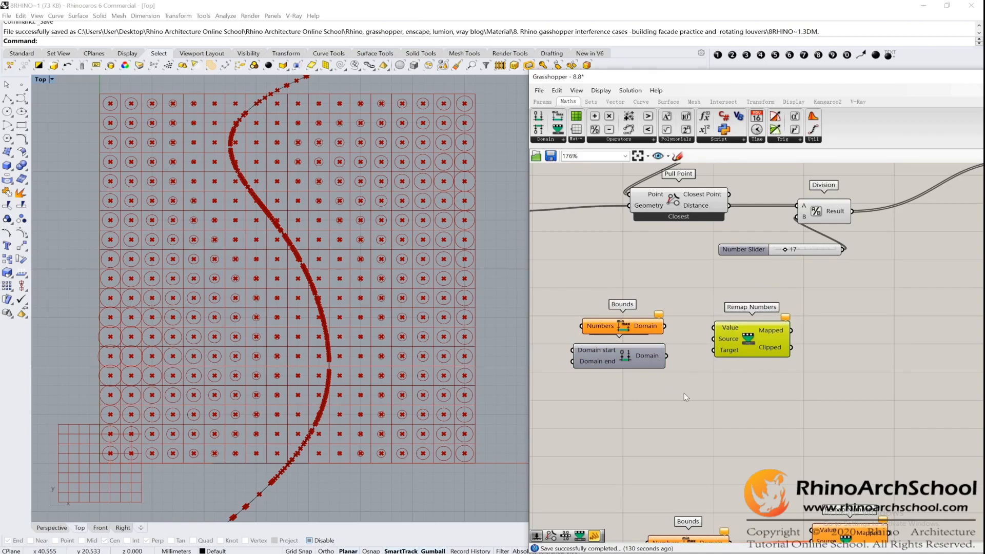
drag(767, 417, 636, 321)
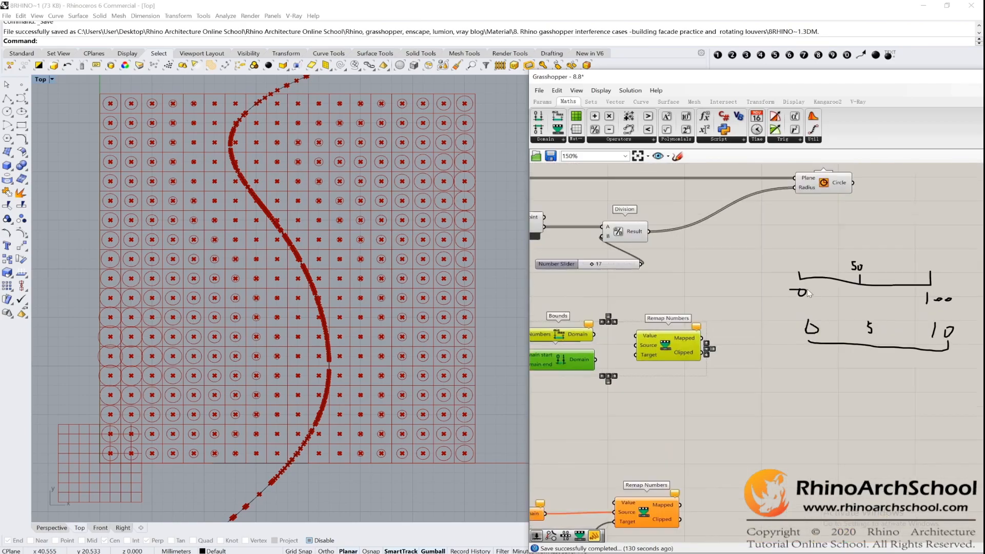
scroll(807, 290, up, 1)
right_drag(629, 219, 686, 275)
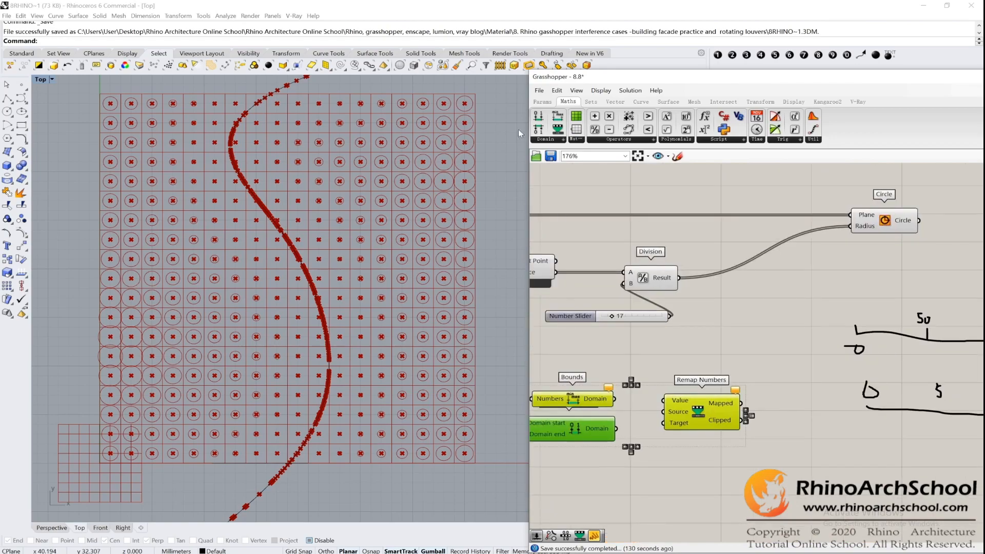
Place a Panel near the Division component, and delete Division together with its number slider.
click(543, 102)
drag(672, 129, 784, 252)
drag(706, 322, 667, 241)
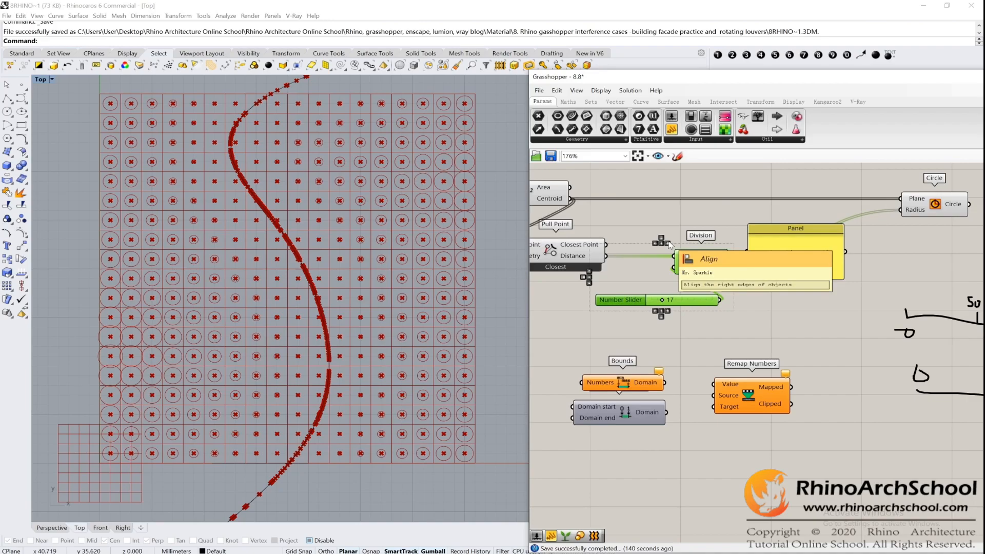
key(Delete)
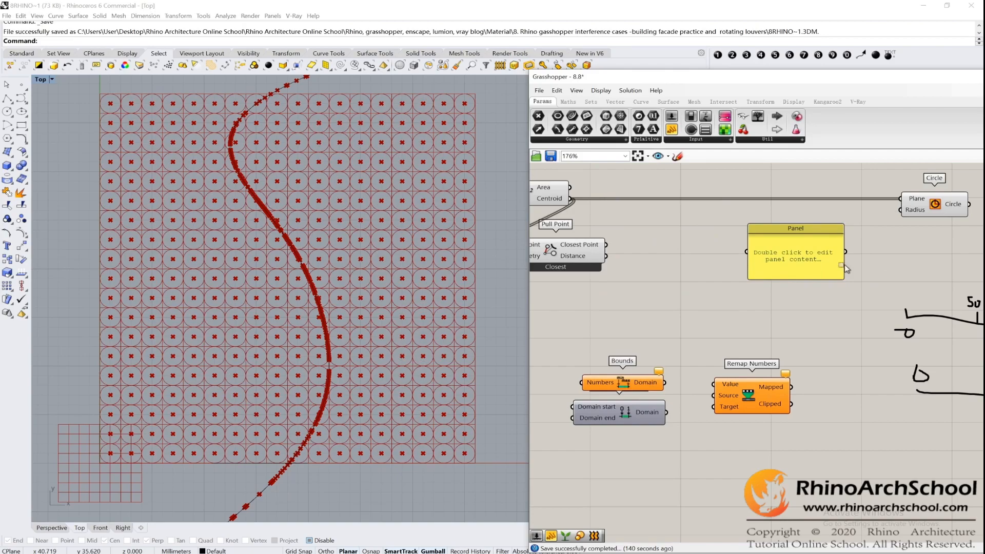
Feed the Pull Point's Distance output into the Panel and enlarge the Panel to read through its list of distances.
drag(844, 268, 794, 274)
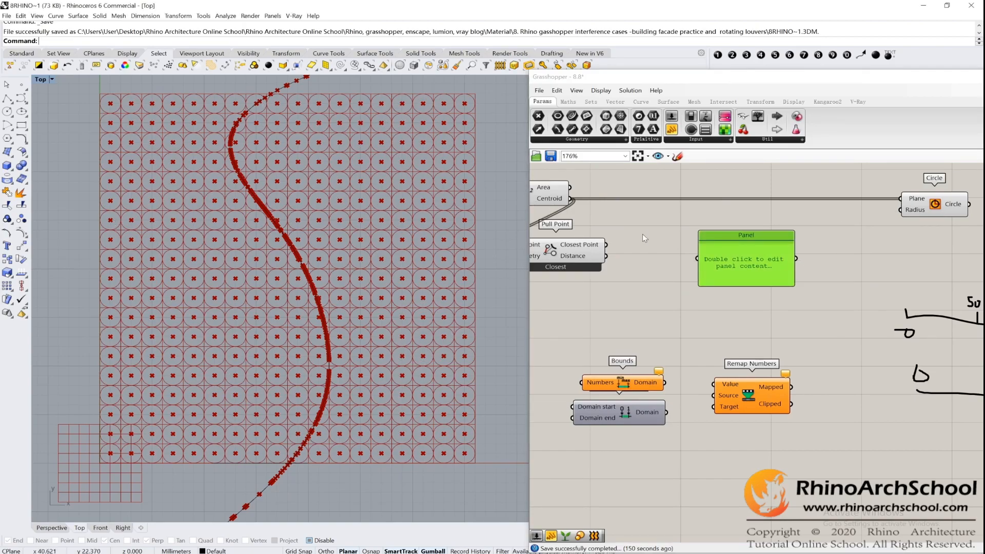
drag(606, 255, 695, 256)
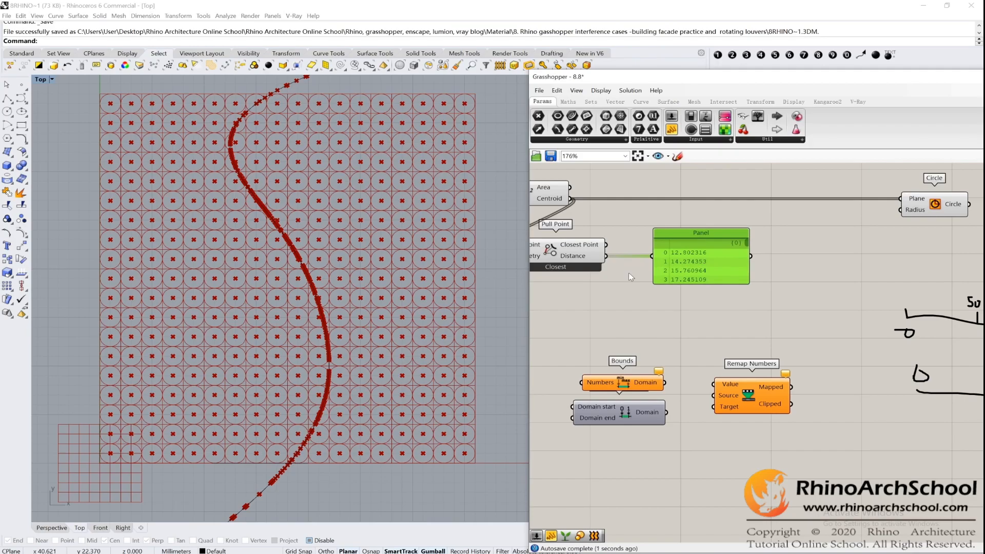
scroll(707, 261, up, 5)
scroll(748, 330, down, 3)
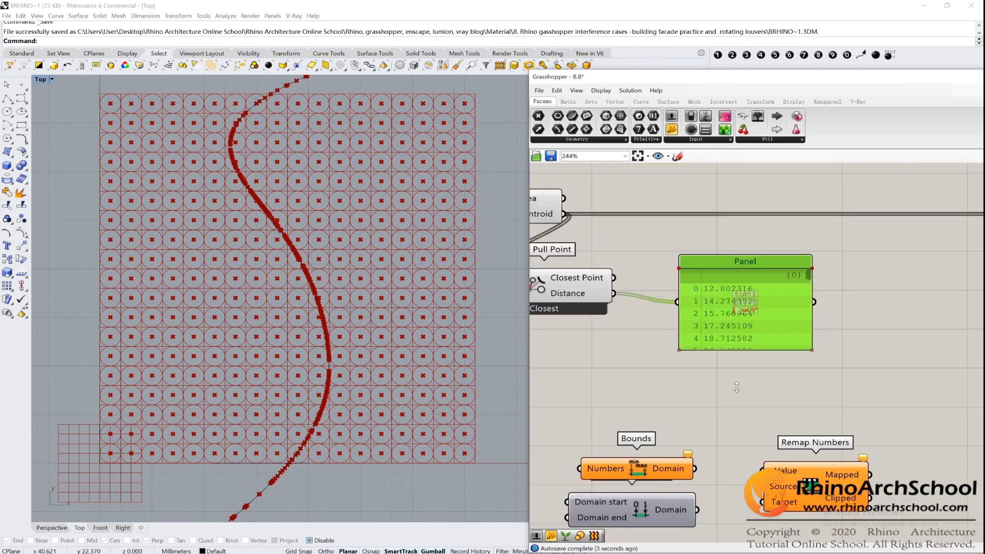
drag(746, 344, 743, 430)
scroll(743, 378, up, 3)
right_drag(801, 333, 811, 332)
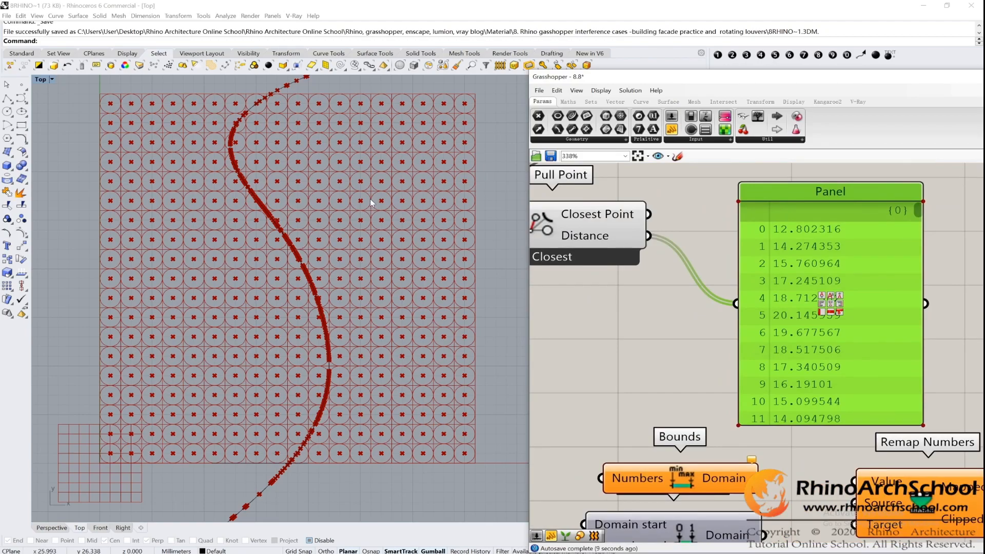
drag(918, 211, 917, 406)
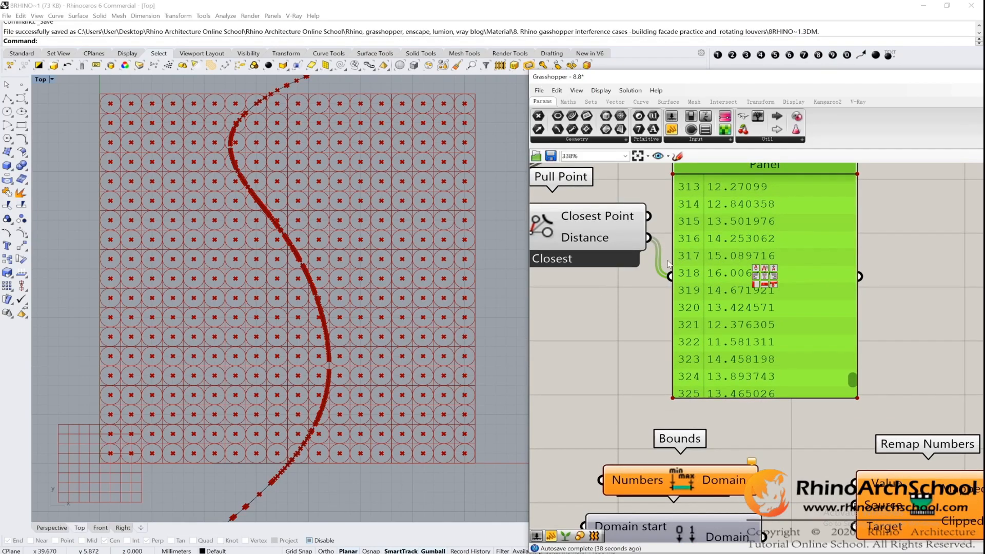
Review the distance values in the Panel alongside the unconnected Bounds and Remap Numbers components.
scroll(755, 269, down, 3)
scroll(754, 268, down, 2)
right_drag(739, 259, 608, 246)
scroll(684, 256, down, 2)
mouse_move(661, 229)
right_down()
mouse_move(574, 210)
mouse_move(696, 294)
mouse_move(786, 294)
right_up()
scroll(724, 279, up, 4)
scroll(722, 278, up, 1)
scroll(686, 274, down, 3)
scroll(701, 311, up, 4)
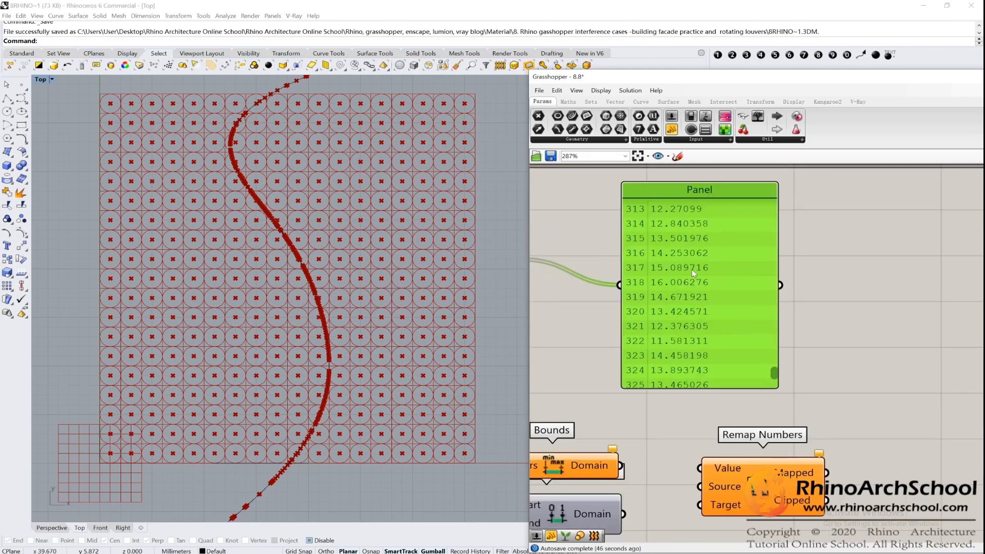
scroll(691, 269, down, 2)
right_drag(817, 279, 597, 253)
right_drag(740, 271, 895, 298)
drag(639, 259, 685, 258)
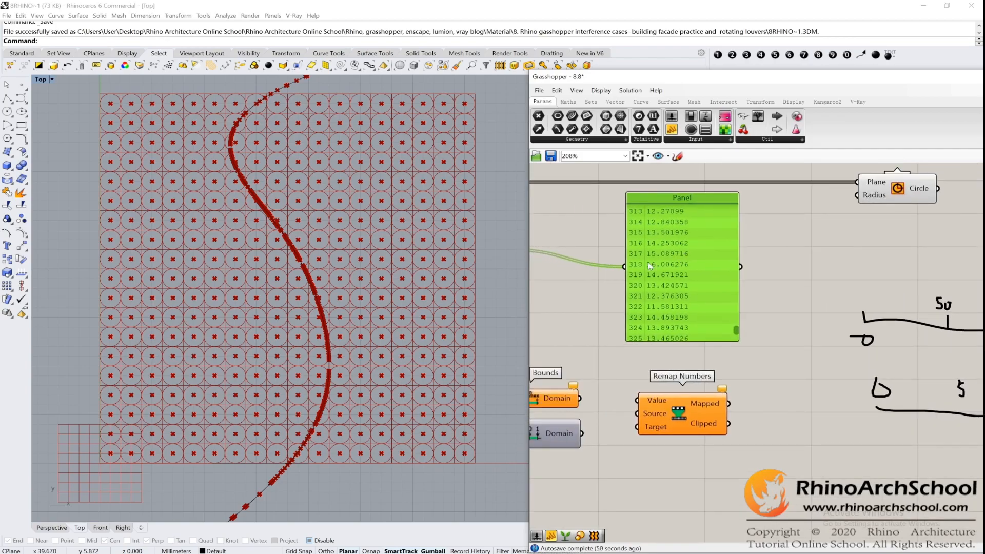
drag(844, 322, 879, 349)
scroll(811, 316, down, 4)
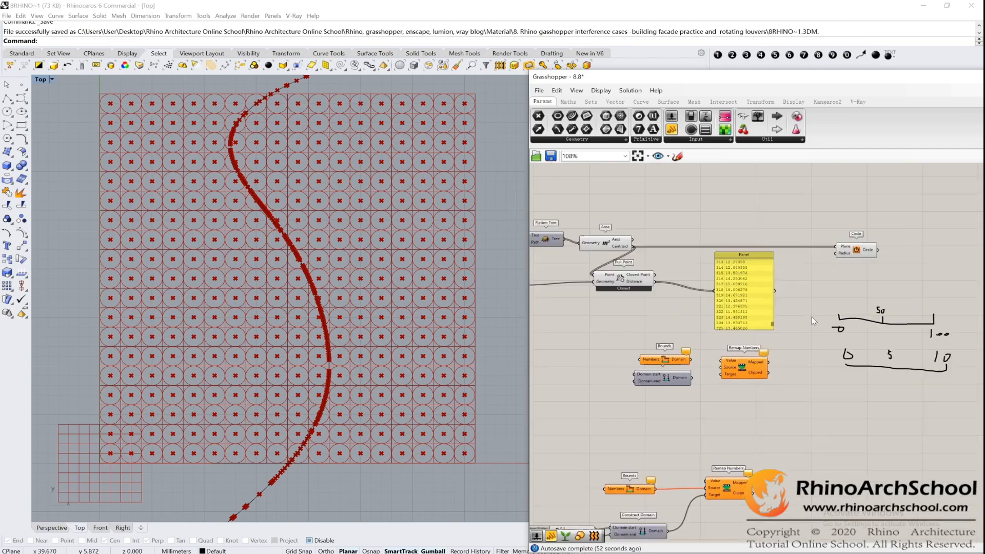
Examine the sketched number lines that relate the 0 to 100 range to the 0 to 10 range.
scroll(894, 332, up, 4)
right_drag(634, 308, 685, 266)
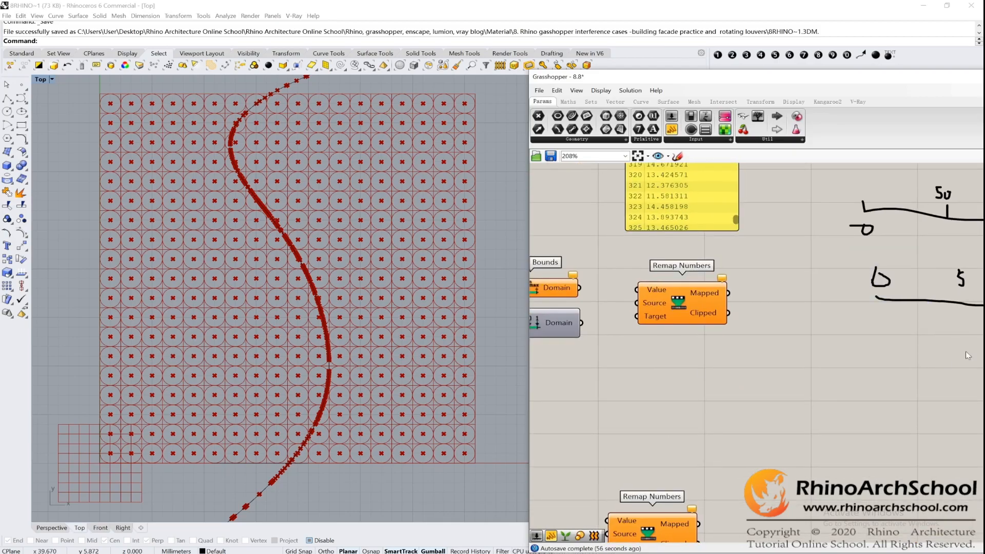
right_drag(965, 350, 703, 345)
drag(870, 361, 754, 260)
right_drag(735, 320, 808, 388)
mouse_move(952, 396)
mouse_down()
mouse_move(725, 337)
mouse_move(604, 337)
mouse_move(732, 341)
mouse_up()
mouse_move(791, 220)
mouse_down()
mouse_move(750, 292)
mouse_move(901, 306)
mouse_move(884, 296)
mouse_up()
drag(710, 211, 780, 298)
mouse_move(751, 408)
mouse_down()
mouse_move(830, 337)
mouse_move(784, 326)
mouse_move(809, 313)
mouse_up()
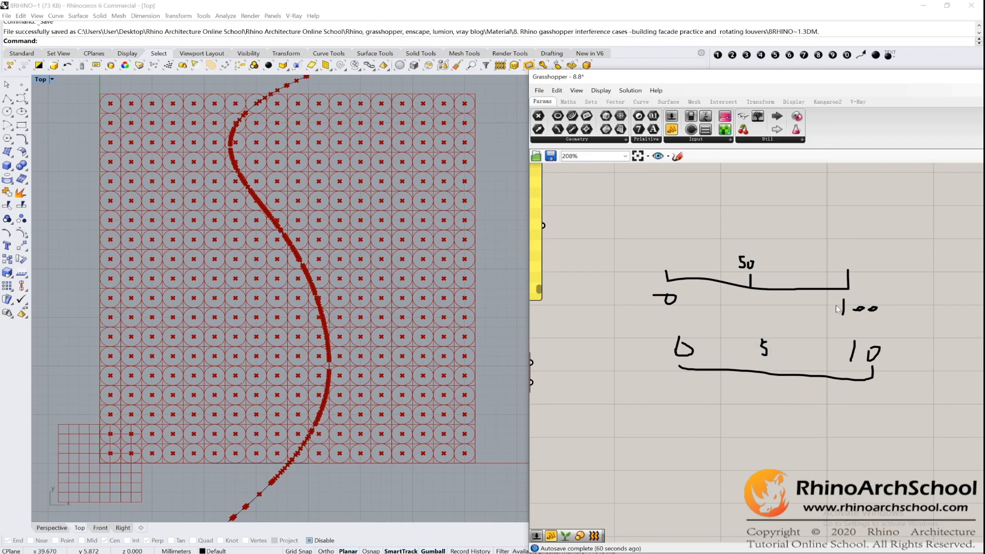
scroll(719, 306, down, 4)
right_drag(593, 341, 842, 345)
scroll(841, 346, up, 4)
right_drag(740, 229, 743, 274)
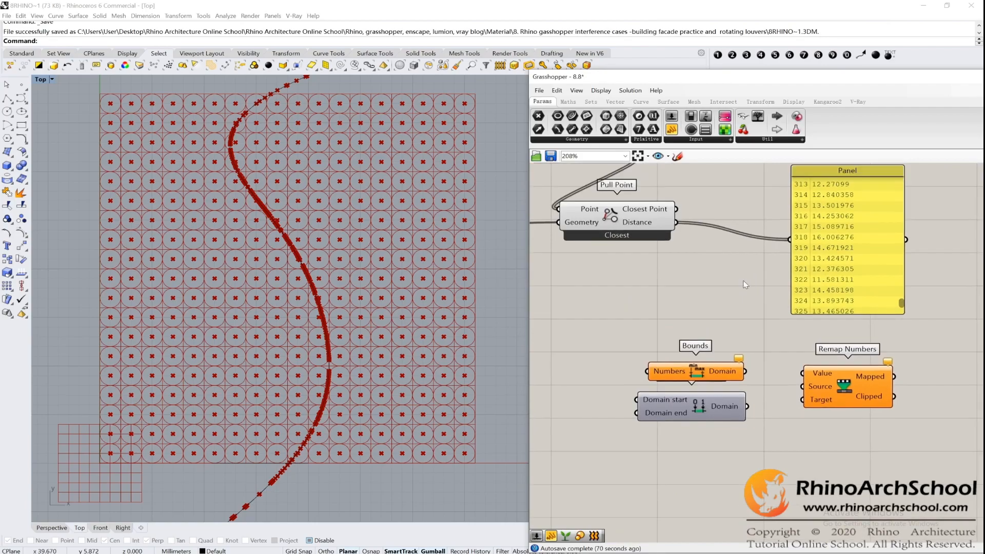
Delete the Panel and move the Bounds, Construct Domain and Remap Numbers components closer to Pull Point.
click(894, 257)
key(Delete)
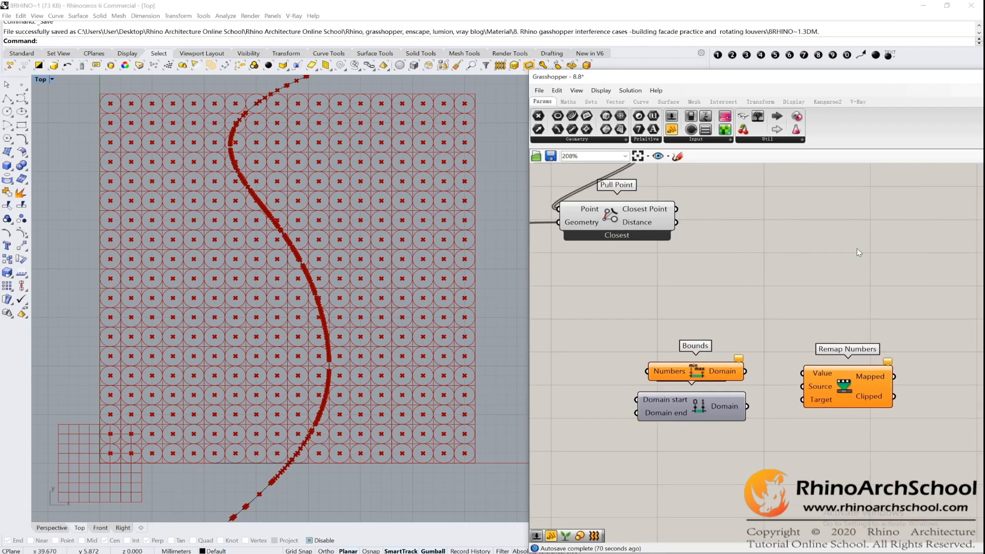
drag(918, 434, 631, 333)
drag(717, 372, 760, 283)
click(847, 210)
drag(883, 309, 861, 248)
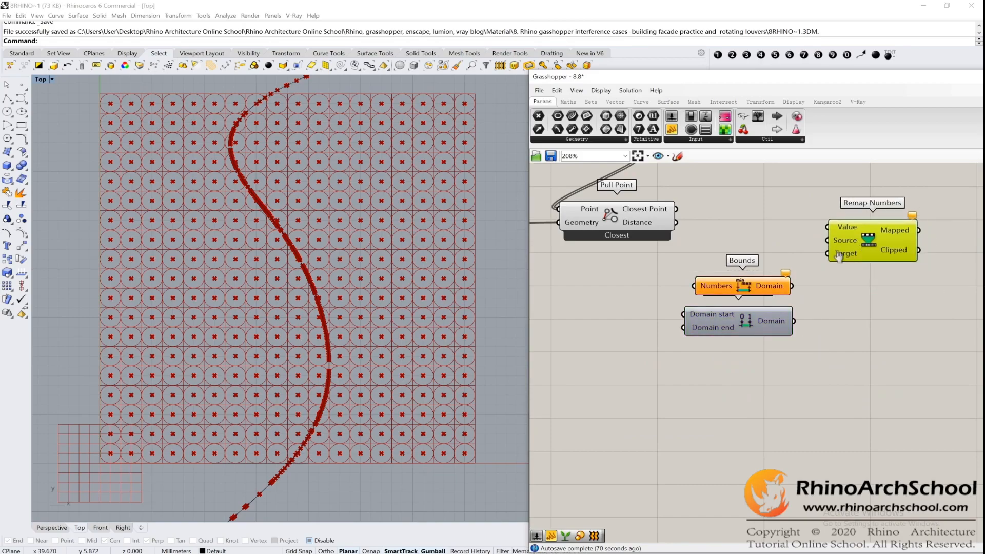
right_drag(788, 252, 770, 308)
Connect Pull Point's Distance to Remap Numbers' Value and Bounds' Numbers, and feed the Bounds domain into Source.
click(630, 277)
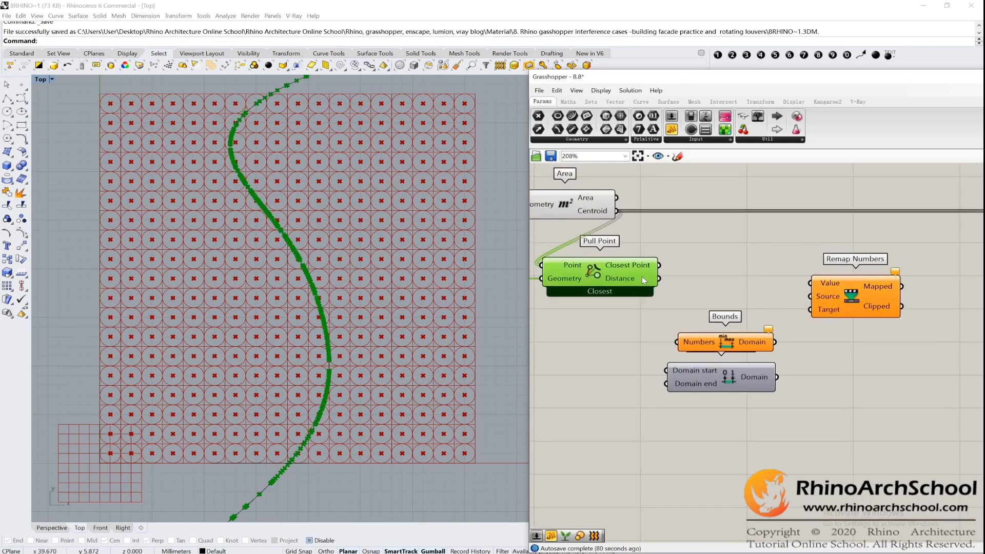
drag(659, 278, 811, 281)
drag(737, 337, 746, 312)
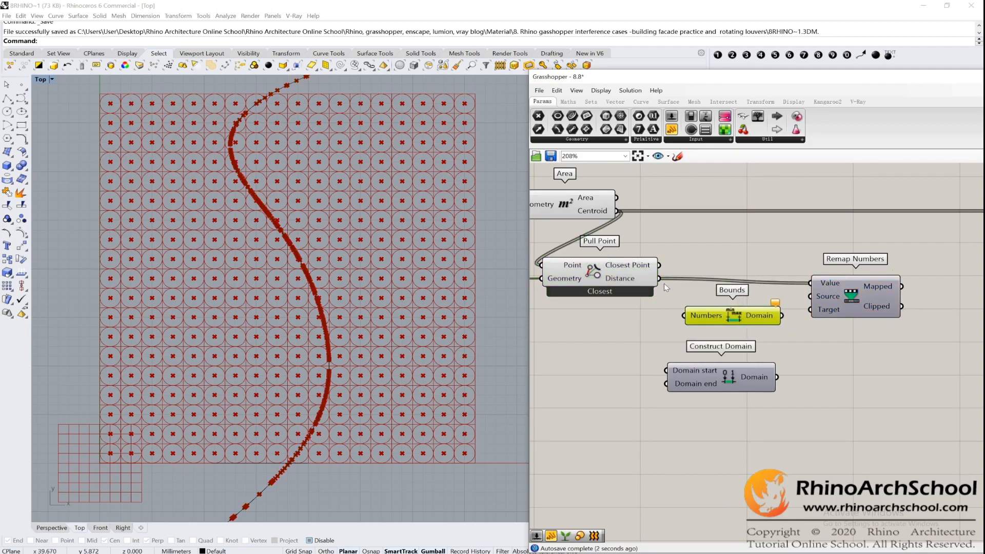
drag(659, 278, 684, 314)
drag(781, 315, 806, 298)
mouse_move(708, 319)
mouse_down()
mouse_move(698, 318)
mouse_move(707, 318)
mouse_up()
click(626, 282)
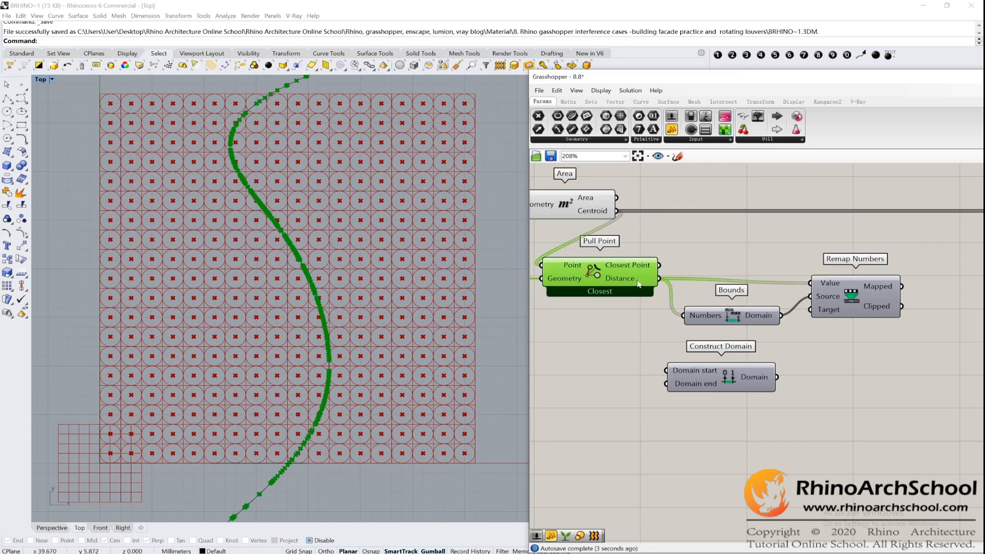
Connect the Construct Domain output to the Target input of Remap Numbers.
click(846, 313)
right_drag(779, 395, 740, 393)
drag(739, 375, 772, 308)
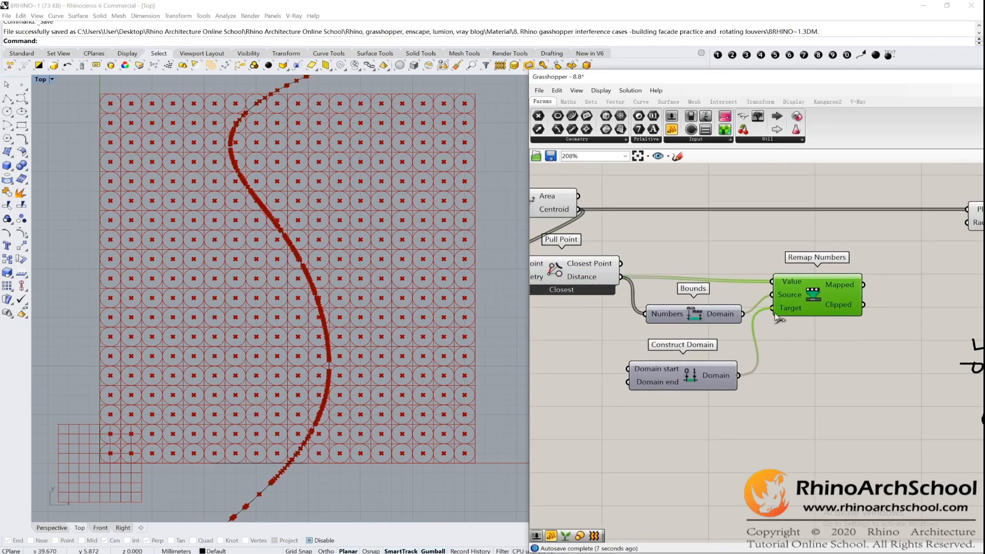
click(721, 312)
Compare the sketched source and target ranges with the wired Bounds, Construct Domain and Remap Numbers components.
scroll(684, 315, down, 1)
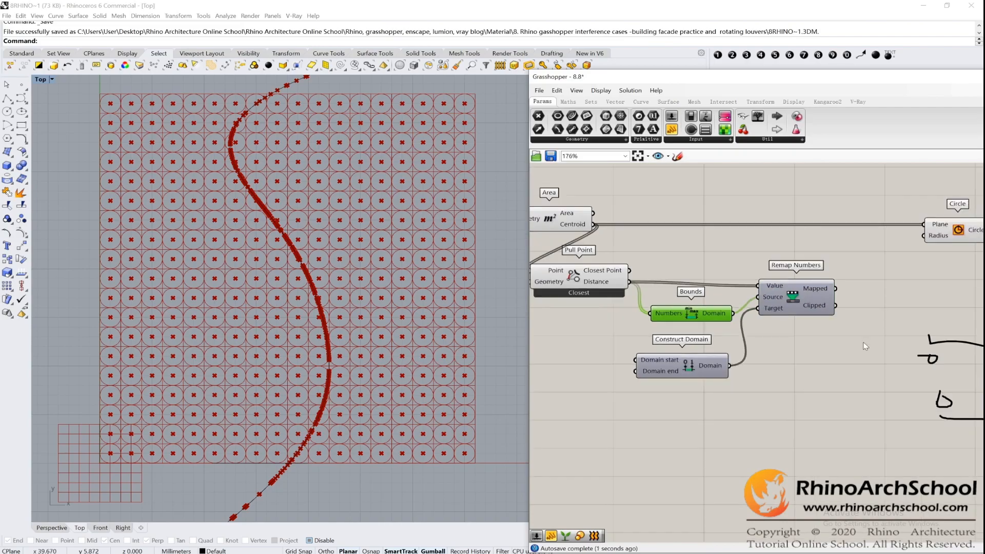
right_drag(895, 345, 672, 325)
scroll(671, 326, down, 1)
scroll(711, 339, up, 2)
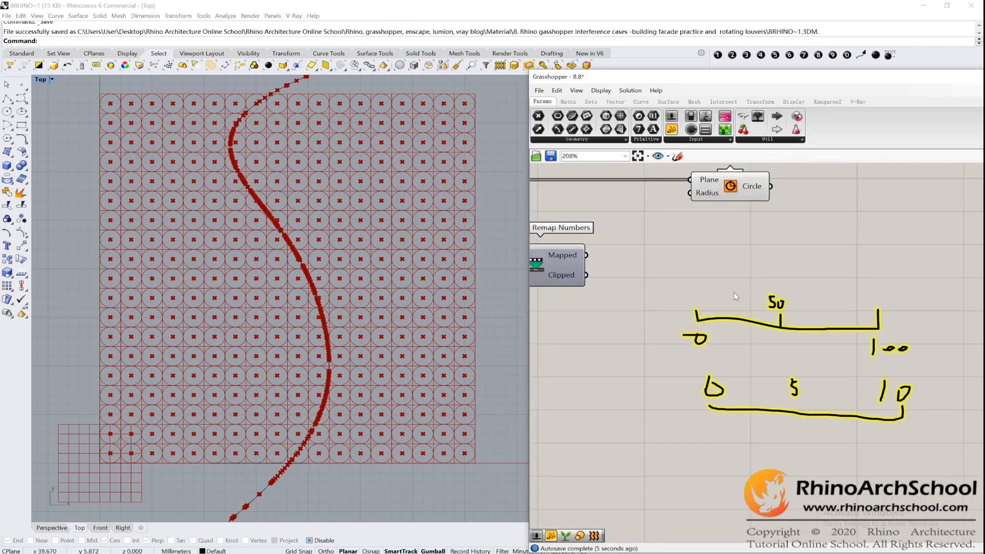
scroll(808, 334, down, 2)
right_drag(808, 334, 982, 335)
scroll(757, 318, up, 3)
right_drag(878, 420, 651, 332)
scroll(749, 321, down, 1)
scroll(651, 332, down, 2)
drag(618, 343, 559, 283)
drag(739, 355, 857, 336)
Add a number slider with the value 0.1 and connect it to Construct Domain's Domain start.
right_drag(745, 348, 856, 379)
scroll(600, 324, up, 2)
double_click(573, 312)
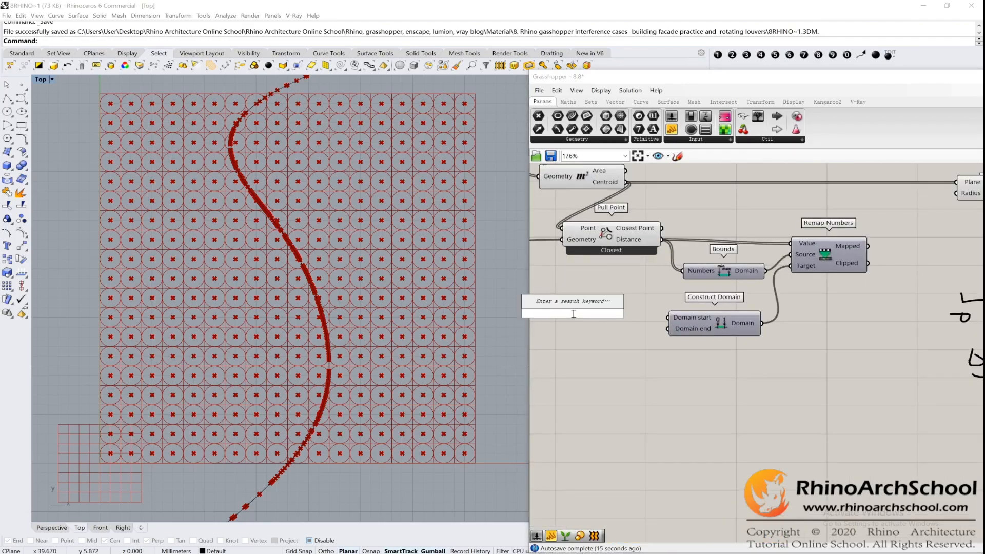
text(o)
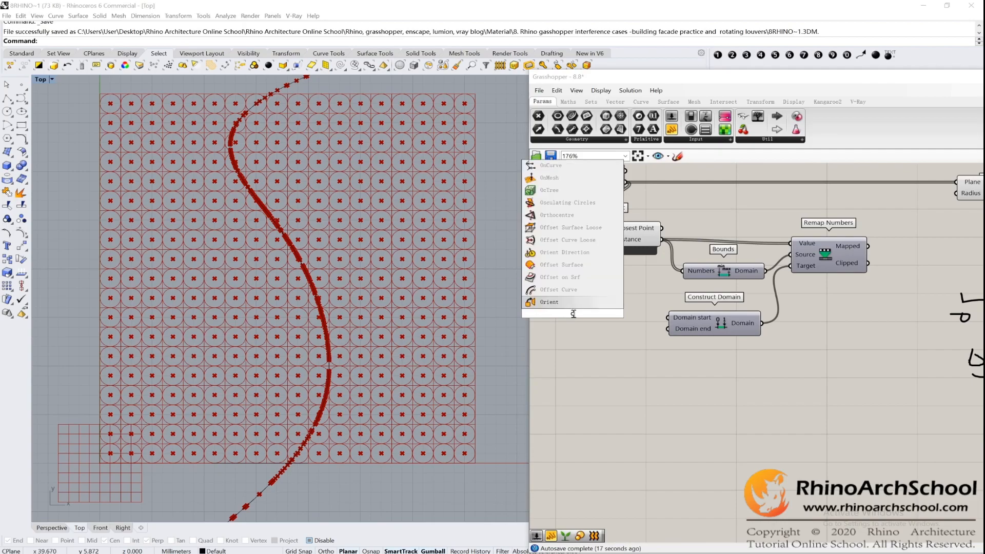
key(BackSpace)
text(0.1)
key(Return)
scroll(706, 328, up, 3)
drag(573, 303, 634, 311)
right_drag(664, 325, 731, 324)
drag(631, 304, 614, 312)
Check the cell size and extents set by the number sliders of the Square grid.
double_click(567, 336)
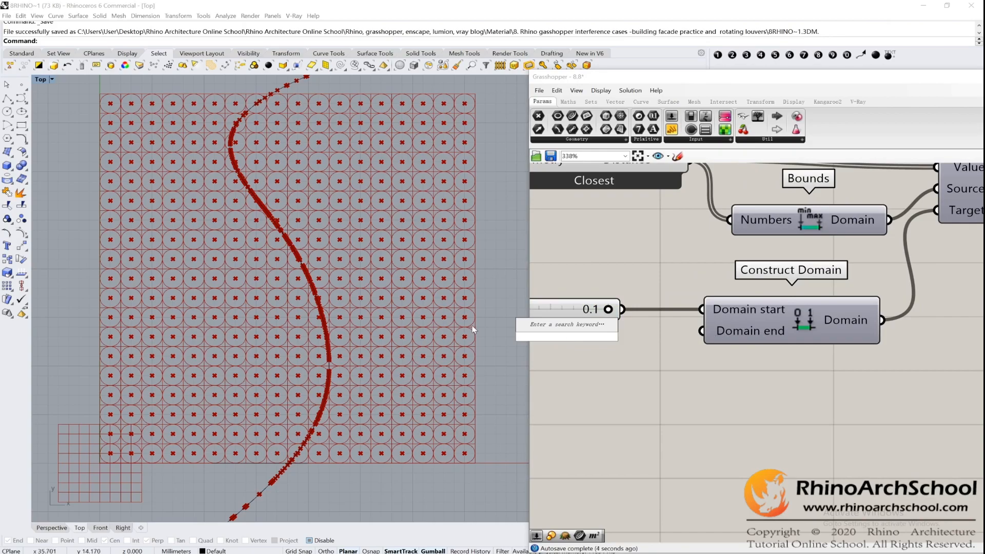
scroll(475, 347, up, 5)
scroll(441, 296, down, 5)
scroll(630, 244, down, 5)
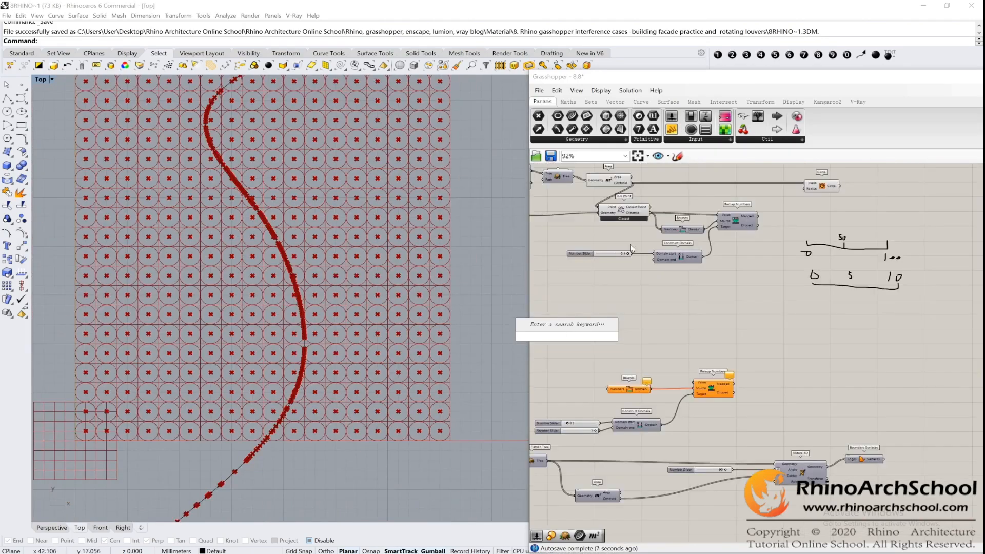
scroll(572, 239, up, 5)
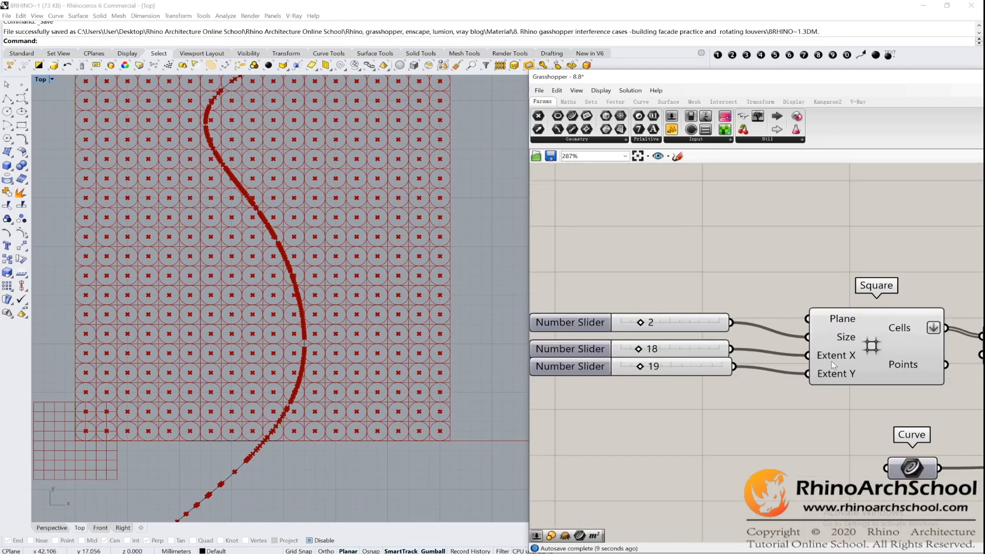
right_drag(557, 293, 637, 308)
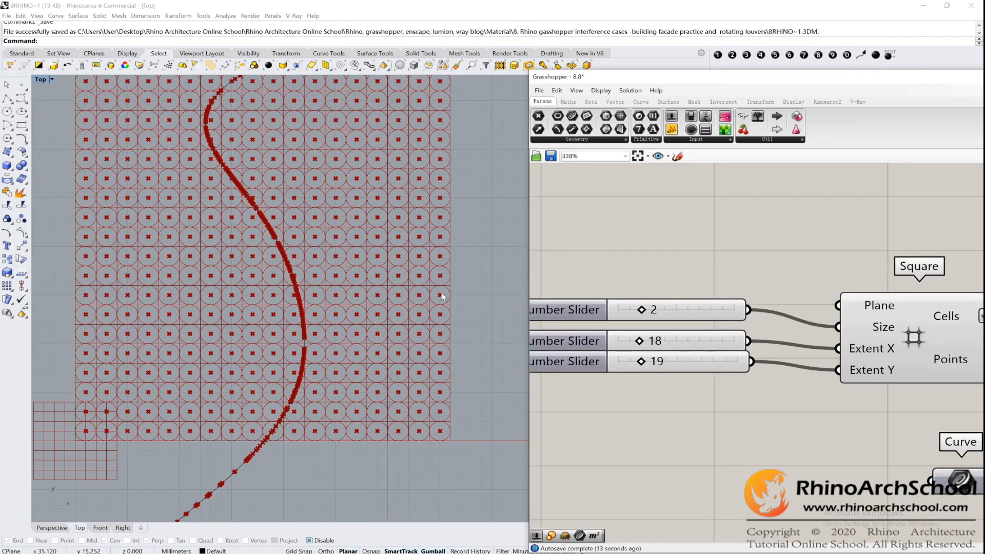
scroll(708, 291, down, 3)
scroll(707, 290, down, 4)
right_drag(958, 404, 715, 345)
scroll(716, 345, up, 5)
scroll(661, 349, up, 3)
Add a number slider with the value 1 below the 0.1 slider and connect it to Domain end.
double_click(608, 342)
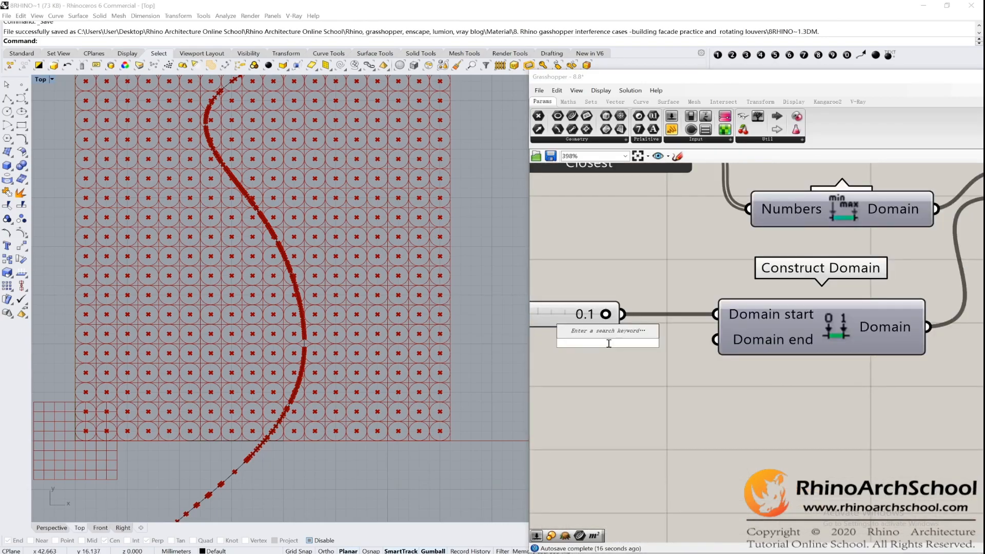
text(Slider)
key(Return)
scroll(751, 338, down, 2)
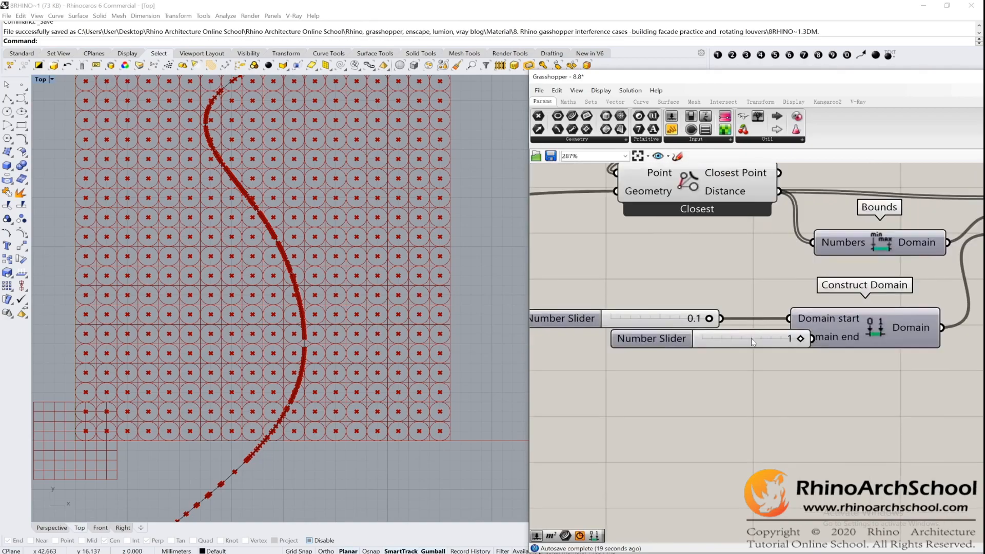
drag(695, 351, 647, 349)
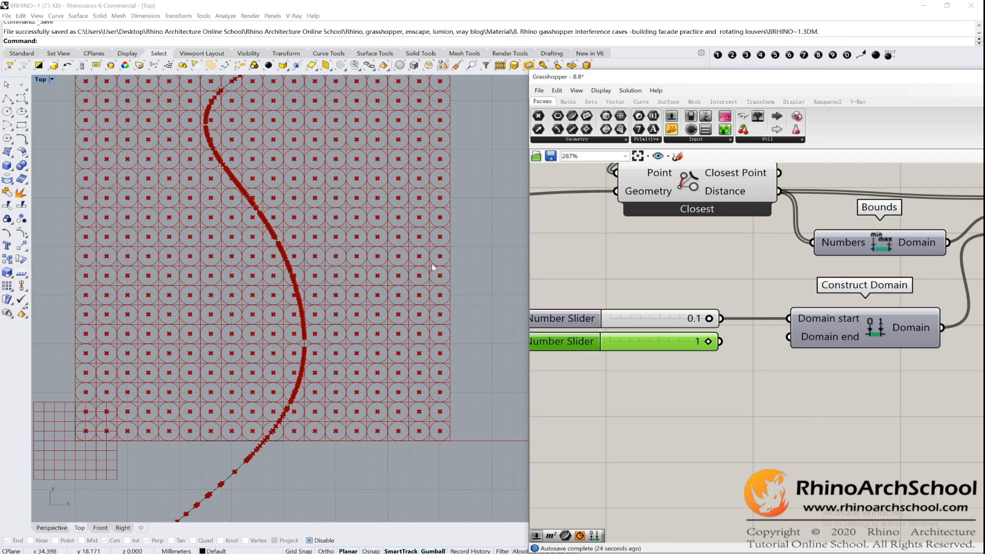
drag(721, 341, 784, 345)
Connect the Mapped output of Remap Numbers to the Circle component's Radius input.
scroll(851, 312, down, 4)
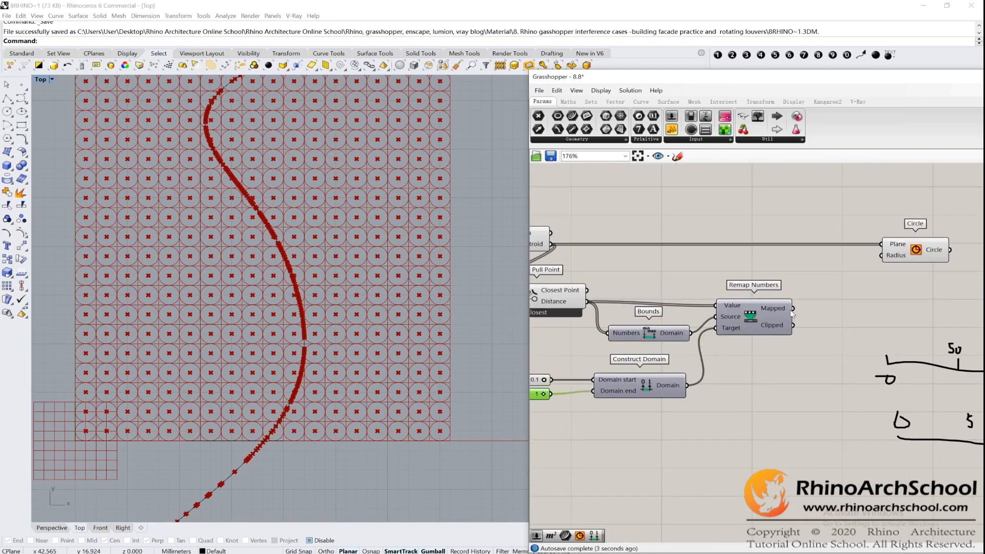
drag(794, 308, 882, 257)
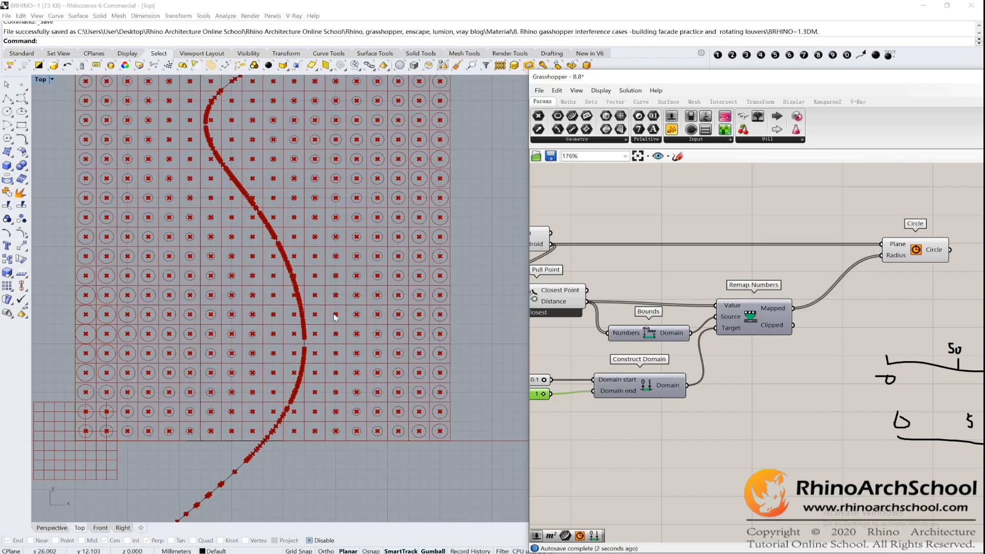
Examine how the circle sizes change across the grid cells near and far from the attractor curve in the Top viewport.
scroll(256, 281, up, 8)
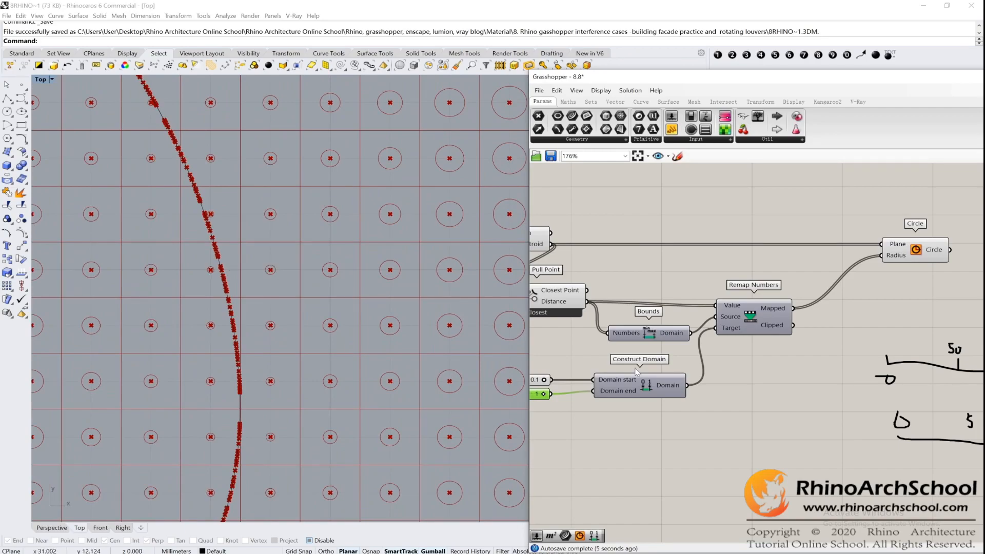
right_drag(636, 372, 708, 386)
drag(198, 266, 220, 287)
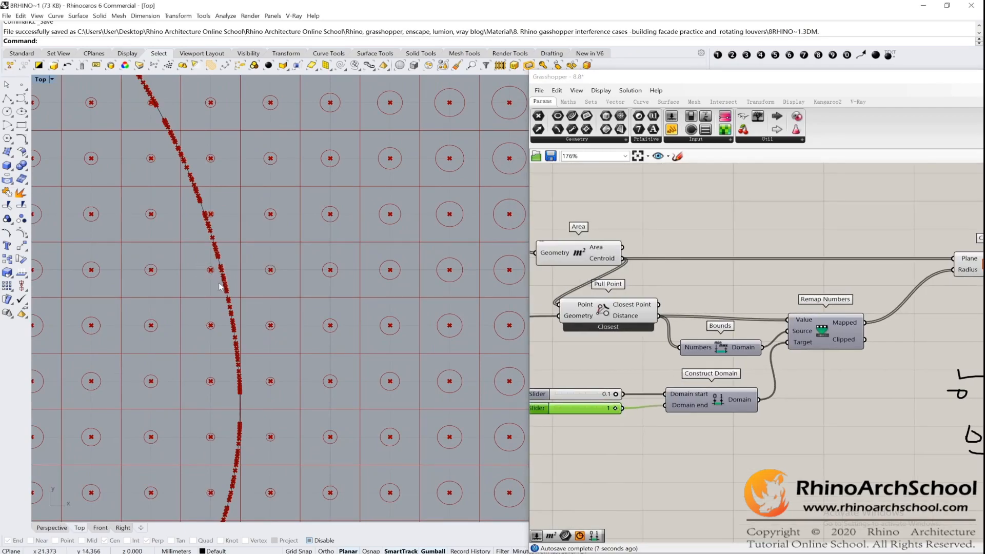
drag(222, 240, 220, 230)
scroll(215, 212, down, 10)
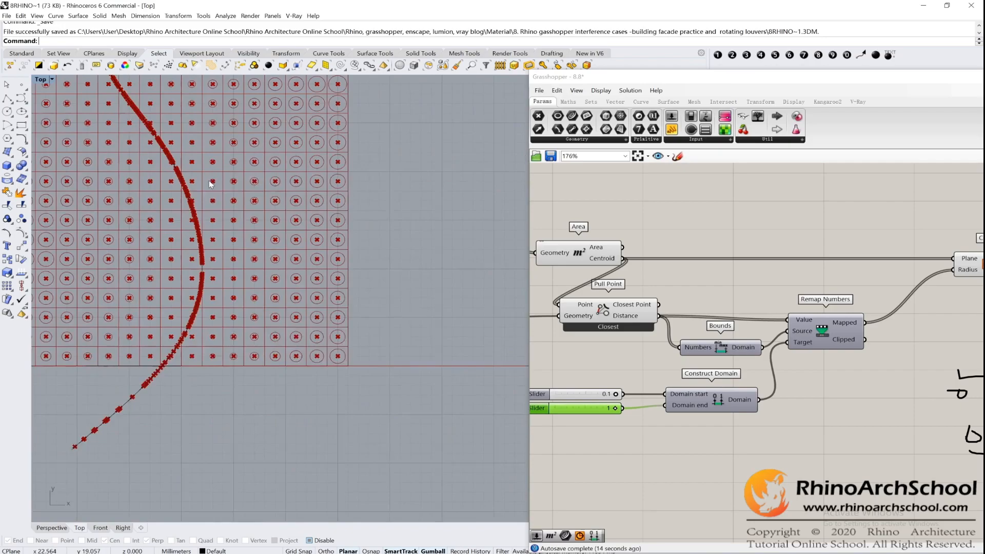
right_drag(280, 311, 278, 316)
scroll(337, 189, down, 4)
right_drag(337, 191, 364, 189)
scroll(125, 344, up, 2)
scroll(123, 348, up, 3)
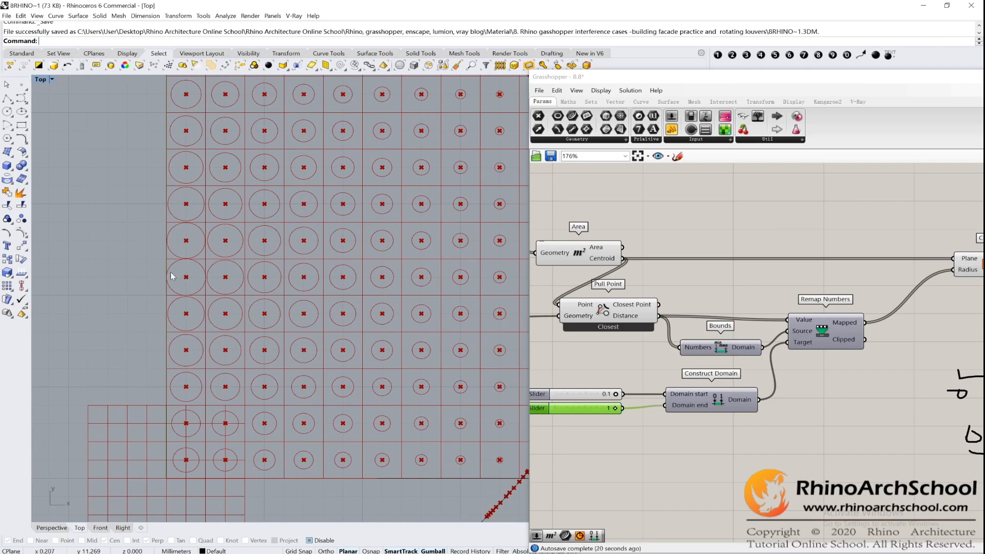
scroll(187, 274, down, 3)
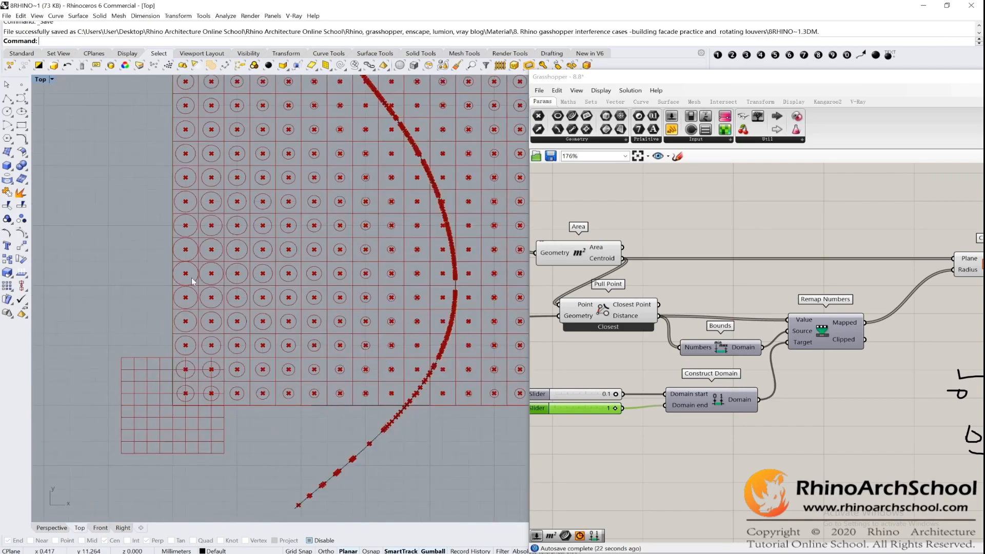
Add a Panel below the Circle component, connect Remap Numbers' Mapped output to it, and enlarge it to list more values.
right_drag(951, 272, 830, 278)
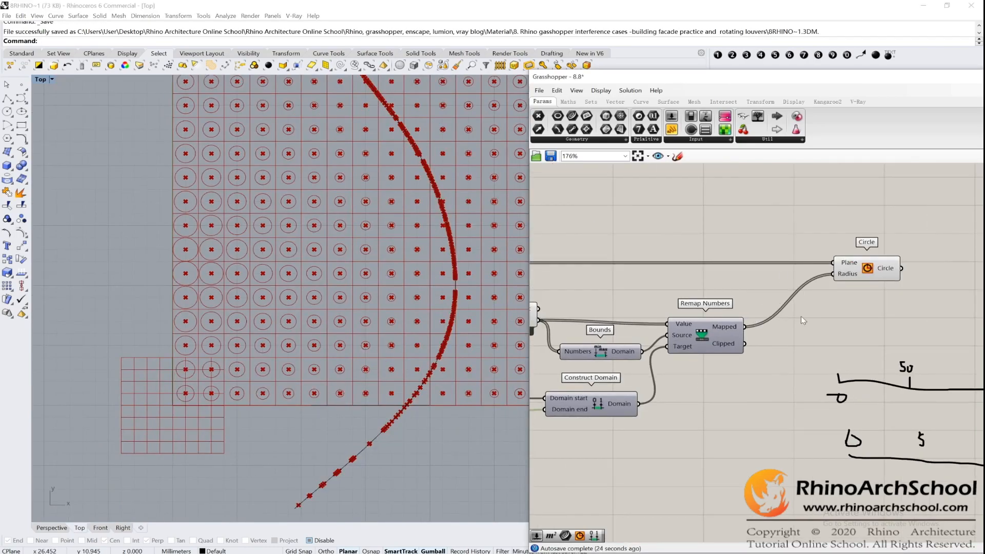
click(671, 130)
click(832, 316)
drag(832, 327, 842, 379)
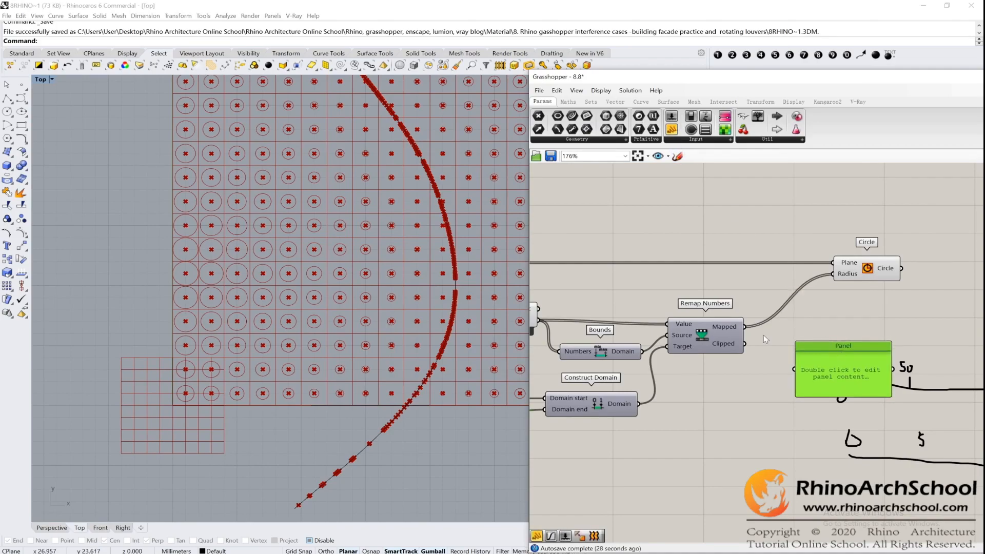
drag(744, 326, 794, 368)
drag(847, 397, 848, 510)
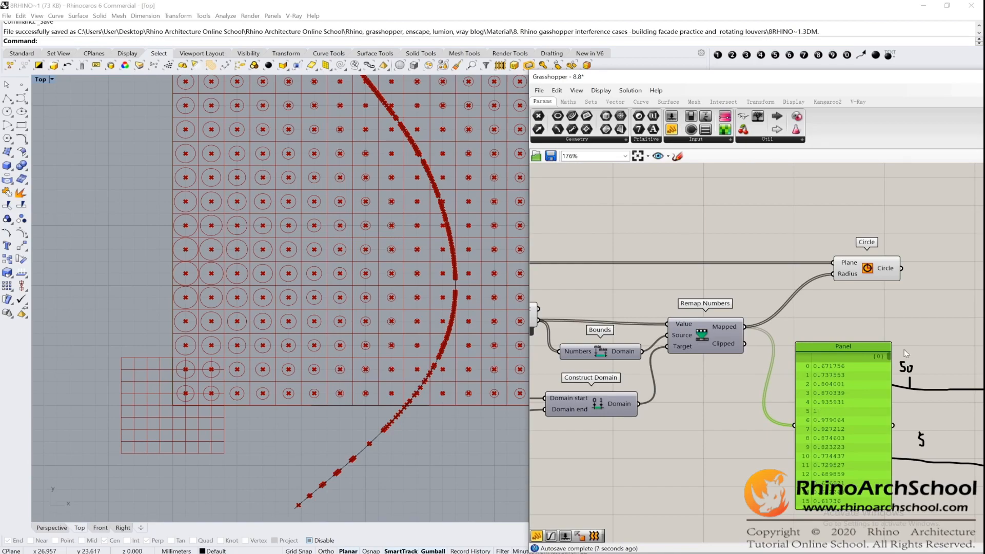
Read through the mapped radius values in the panel and compare them with the Construct Domain limits.
drag(890, 360, 905, 463)
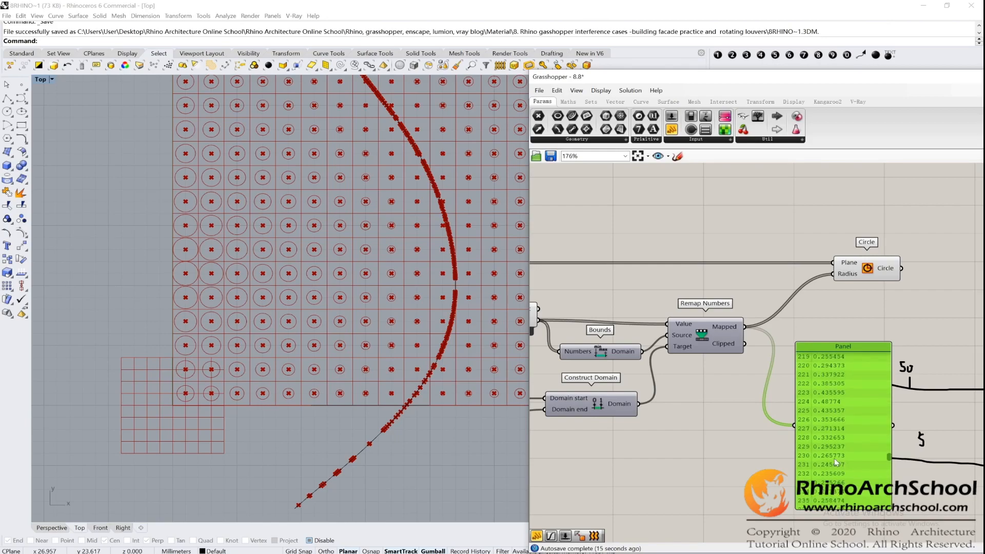
right_drag(661, 388, 828, 376)
right_drag(851, 410, 657, 388)
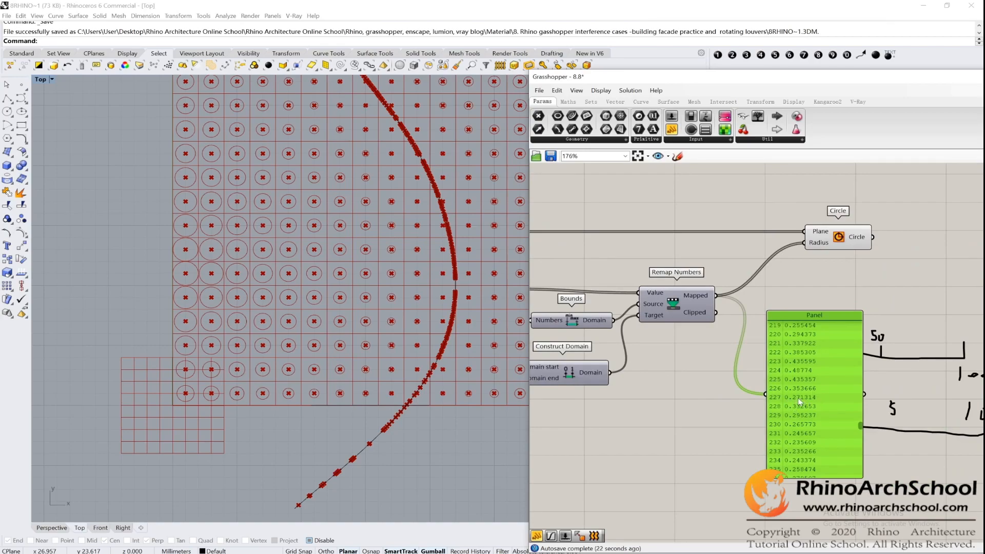
drag(863, 426, 862, 411)
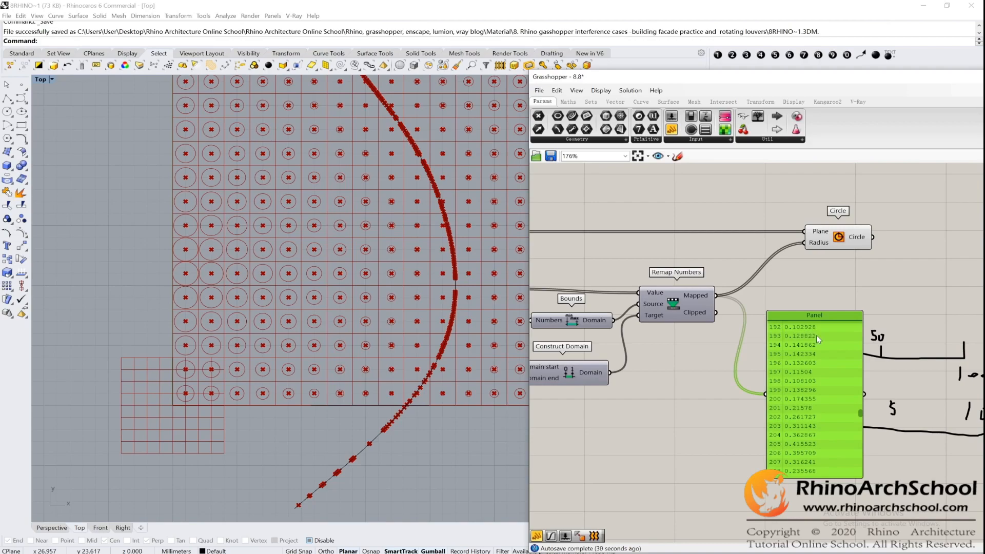
scroll(860, 409, up, 8)
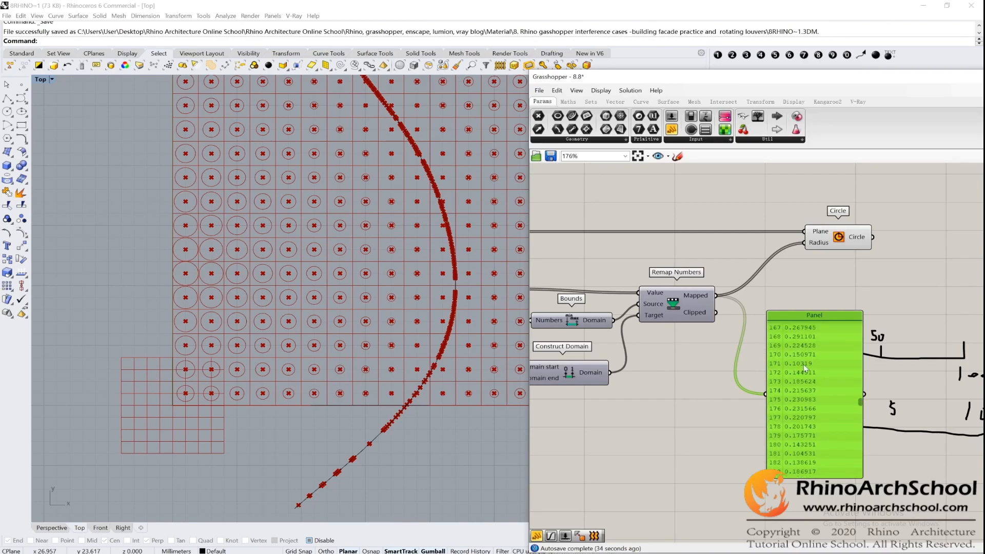
right_drag(588, 365, 615, 369)
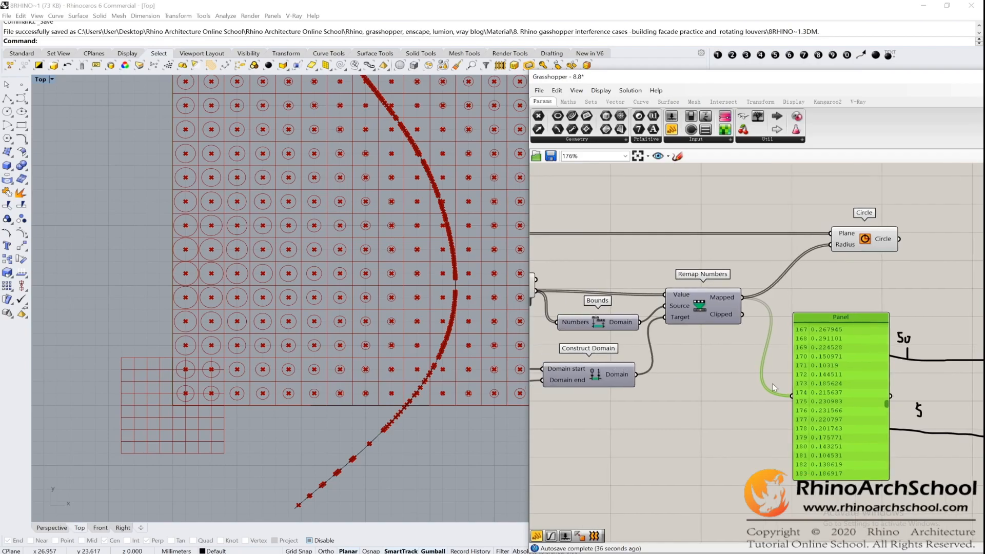
Delete the panel connected to Remap Numbers' Mapped output.
scroll(678, 322, down, 3)
key(Delete)
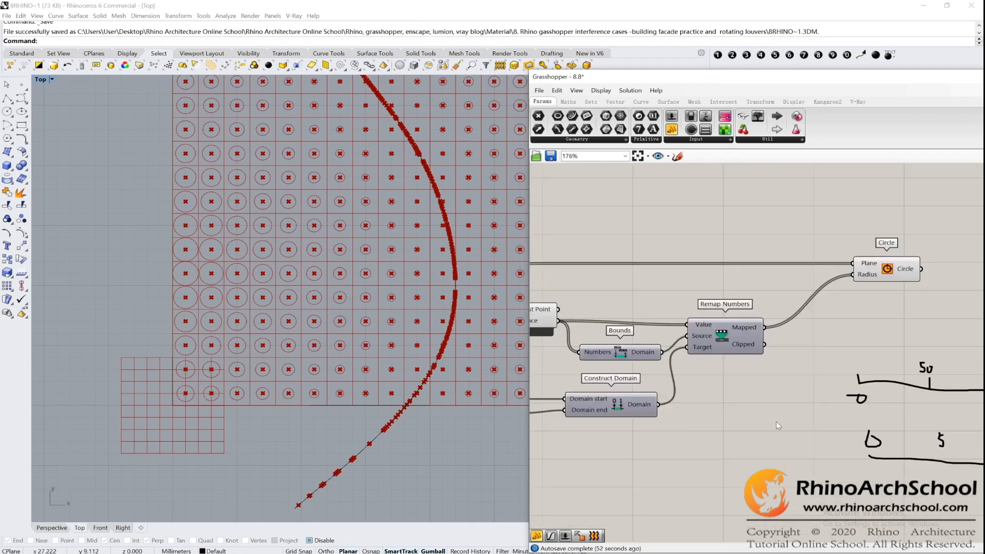
scroll(775, 414, down, 3)
mouse_move(774, 414)
right_down()
mouse_move(810, 444)
mouse_move(843, 455)
mouse_move(868, 433)
right_up()
scroll(845, 453, down, 2)
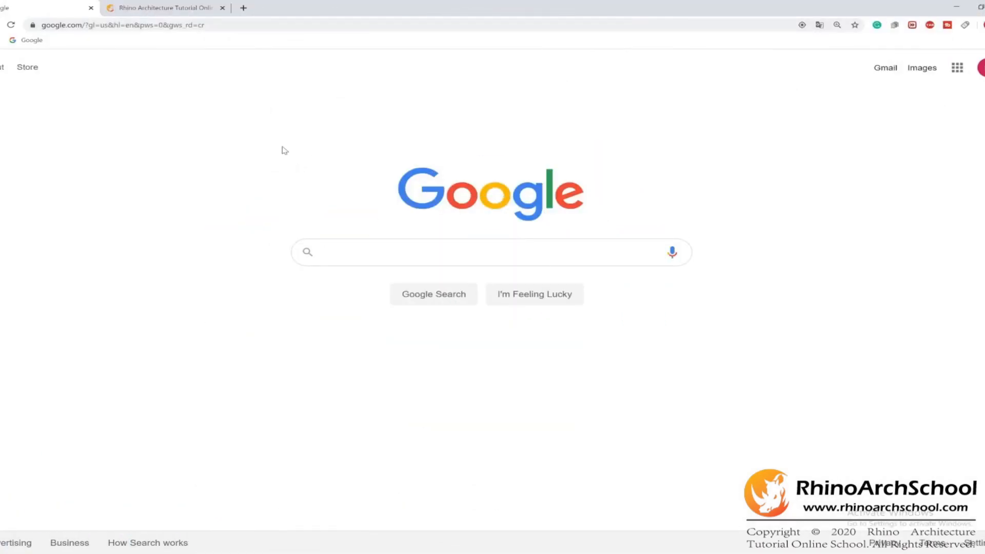
Open rhinoarchschool.com in the web browser and view its Recommended Courses section.
click(224, 25)
text(rhinoarchschool.com)
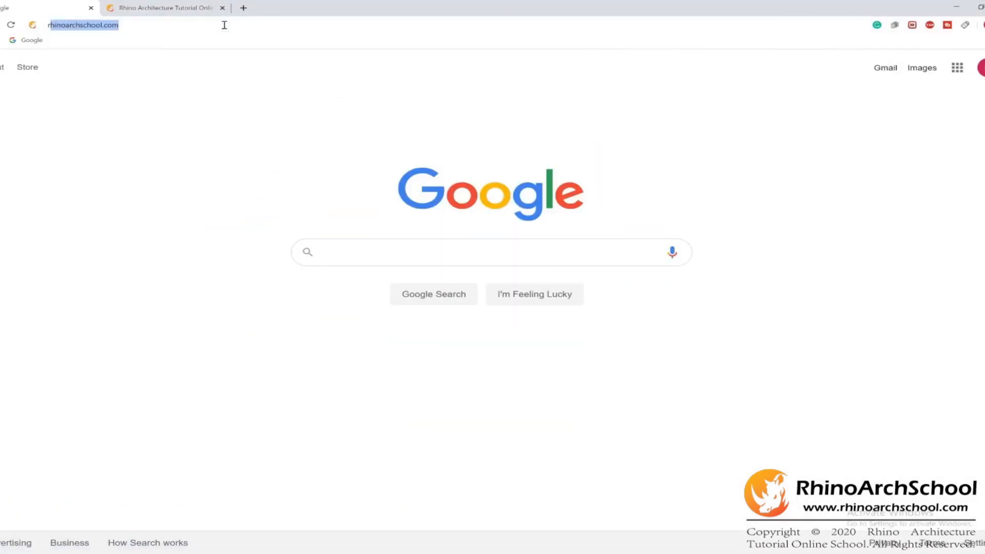
key(Return)
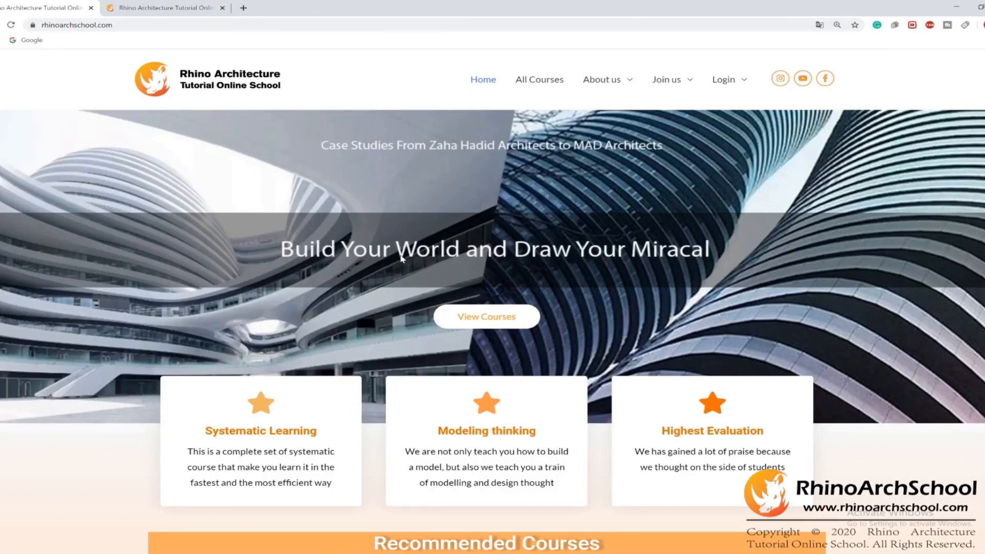
scroll(401, 257, down, 6)
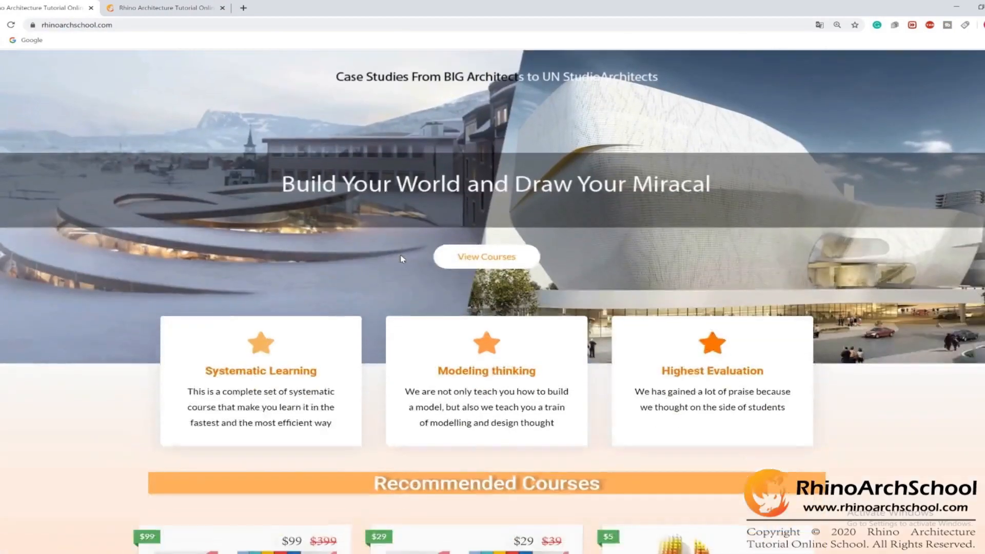
scroll(402, 259, down, 1)
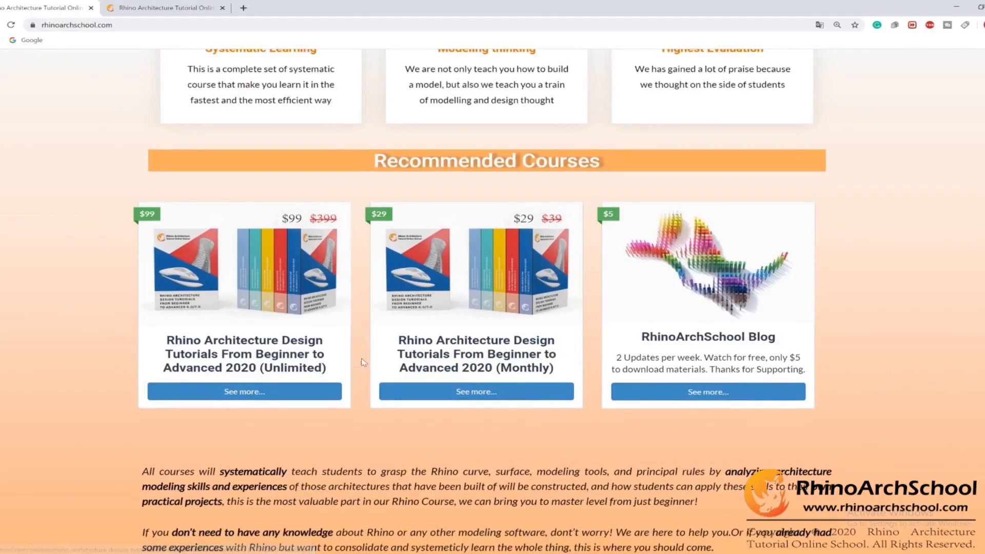
Highlight the Unlimited and Monthly labels in the recommended course titles and open the Unlimited course's page.
drag(328, 368, 261, 368)
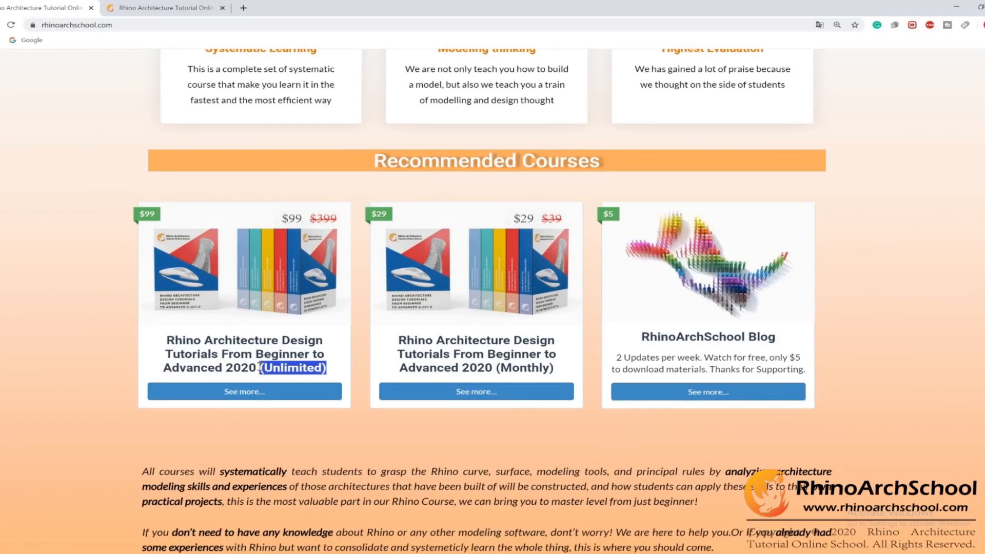
click(283, 367)
drag(555, 368, 511, 367)
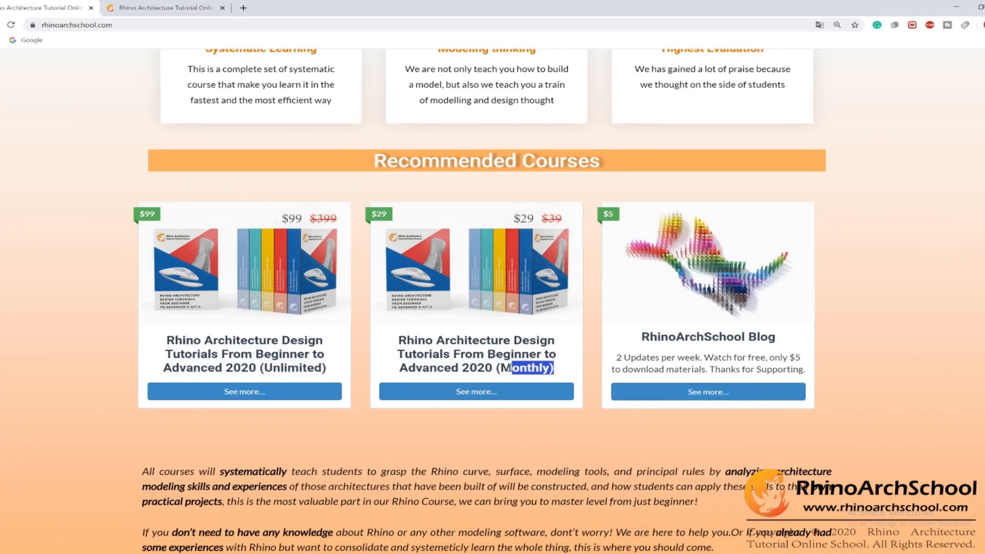
click(511, 368)
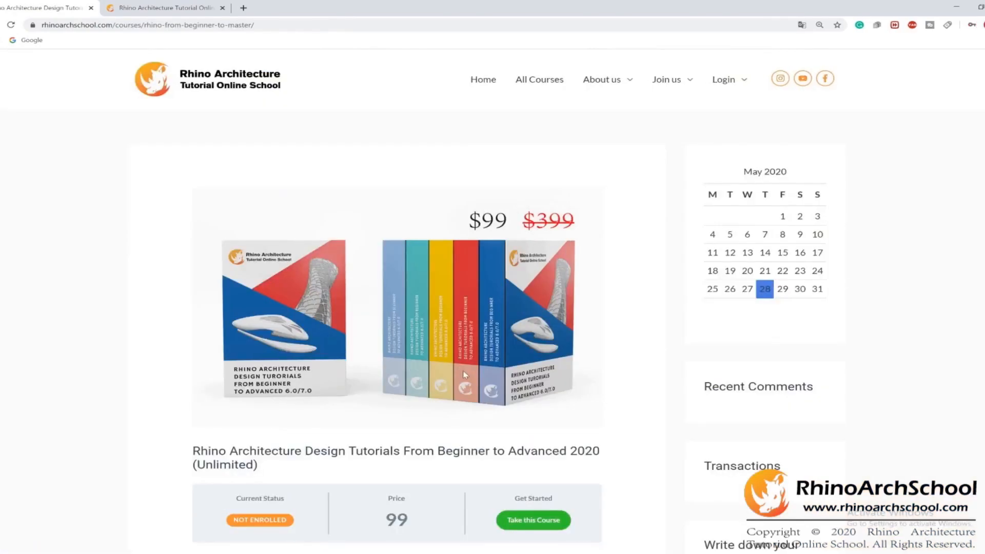
Check the Unlimited course's price, view its Materials section and lesson list, and return to the Course description.
scroll(464, 374, down, 4)
drag(562, 333, 501, 336)
click(323, 380)
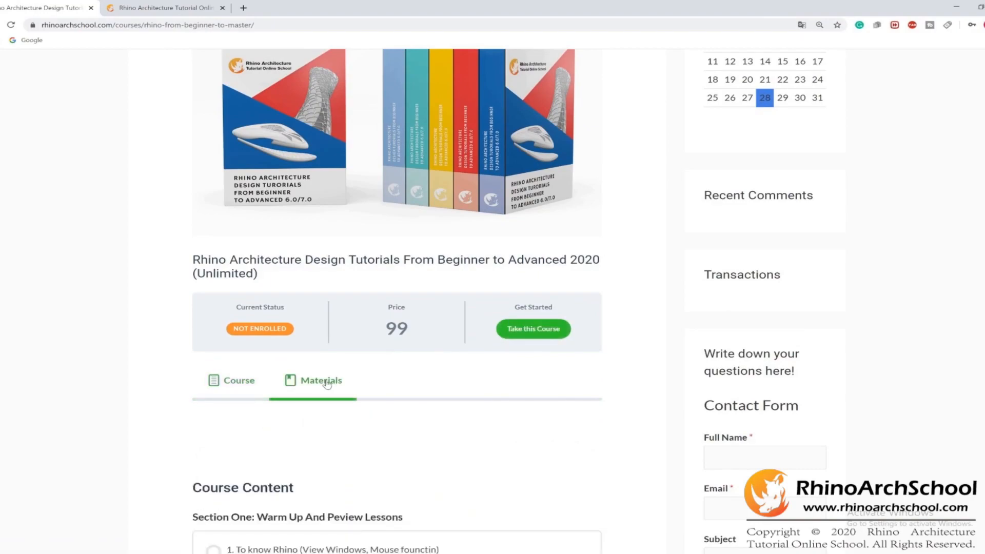
scroll(349, 415, down, 7)
scroll(338, 413, up, 6)
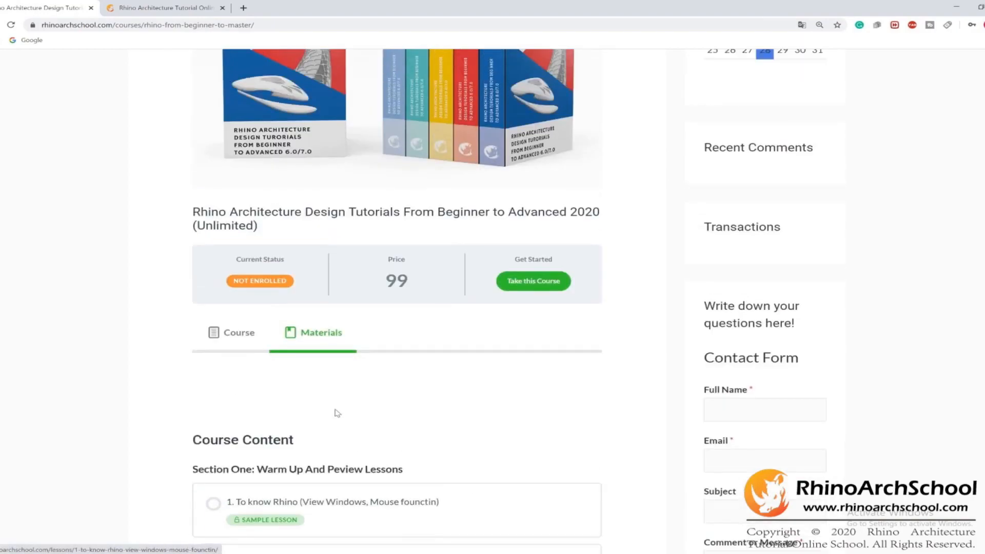
click(237, 338)
Look through the course introduction, from the warm-up lessons and surface modeling section to the building facade cases practice.
scroll(238, 341, down, 15)
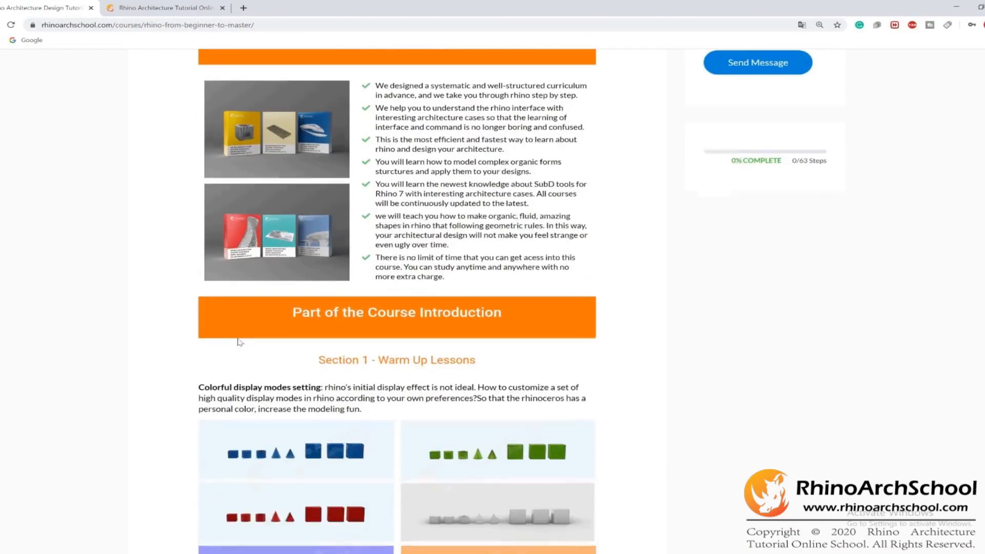
scroll(238, 341, down, 20)
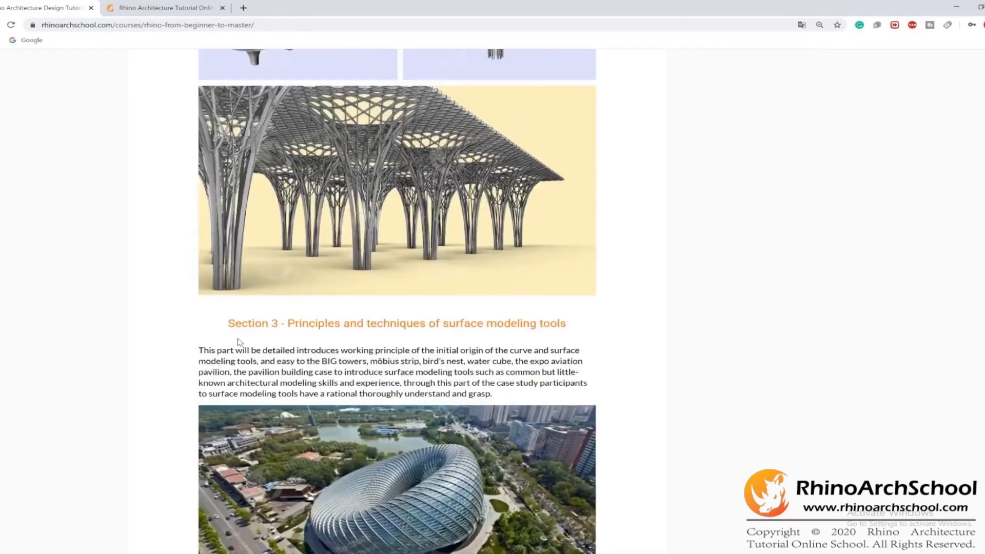
scroll(239, 342, down, 12)
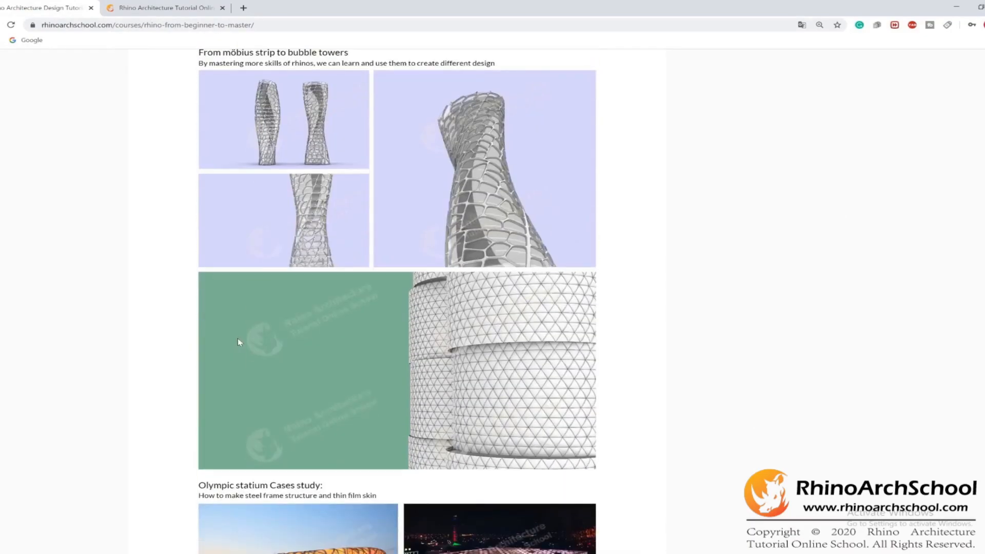
scroll(238, 341, down, 20)
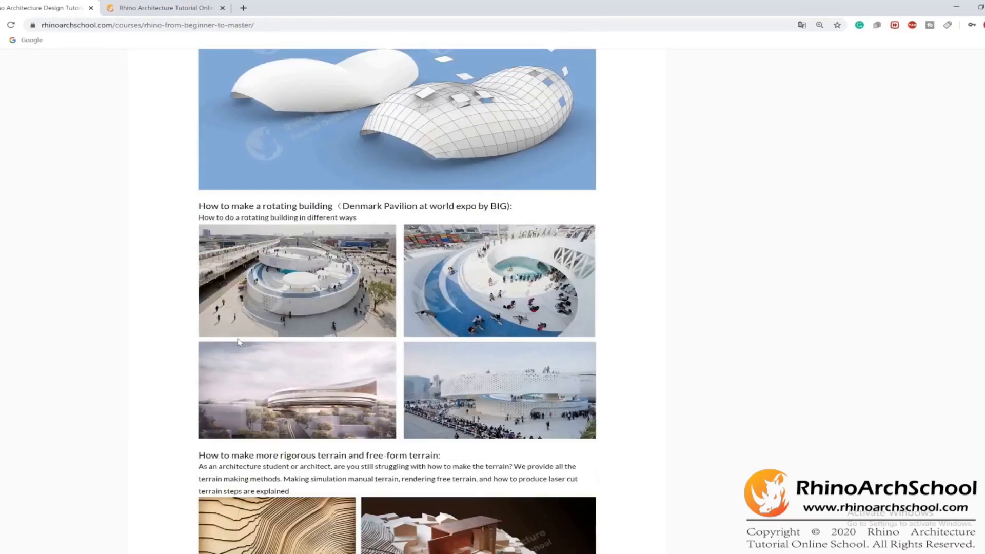
scroll(238, 338, down, 20)
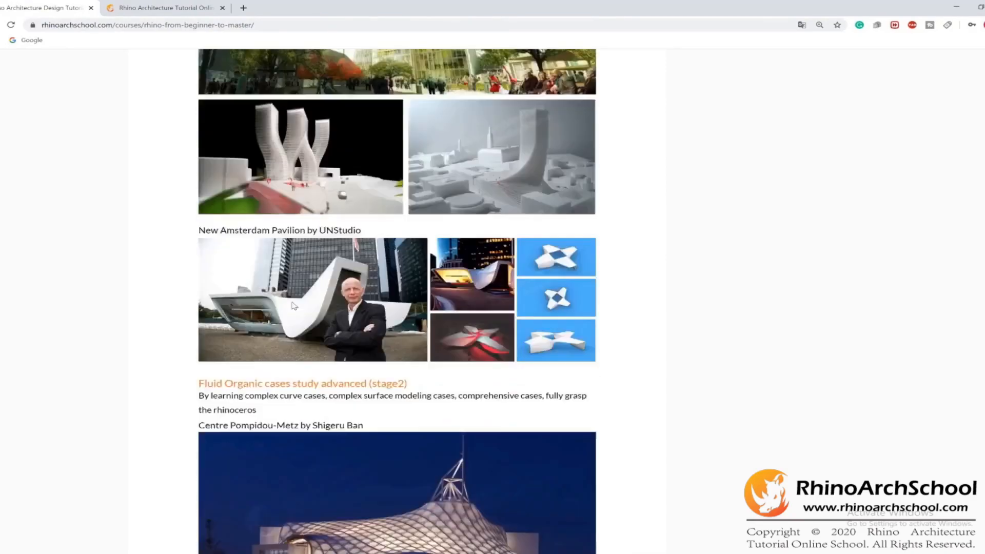
scroll(293, 306, down, 20)
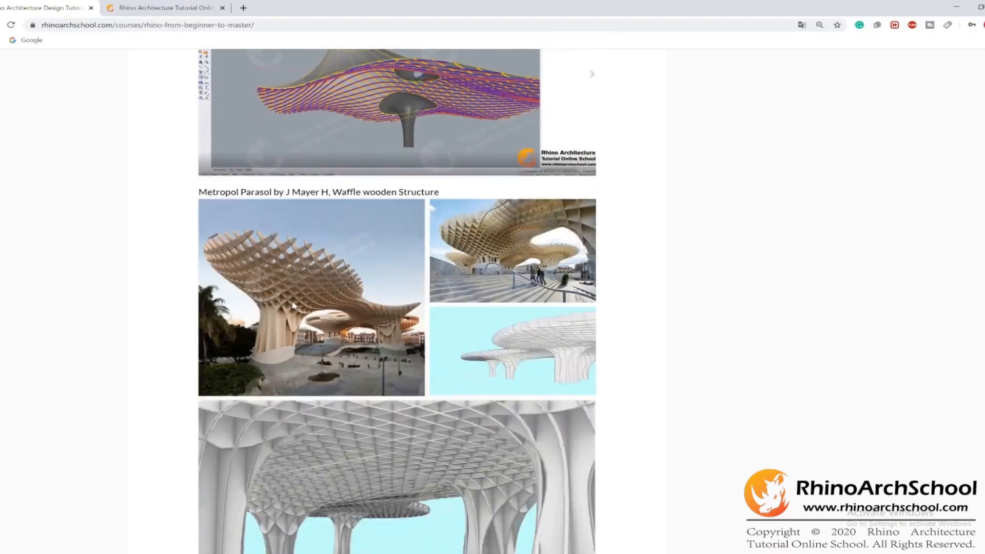
scroll(293, 306, down, 20)
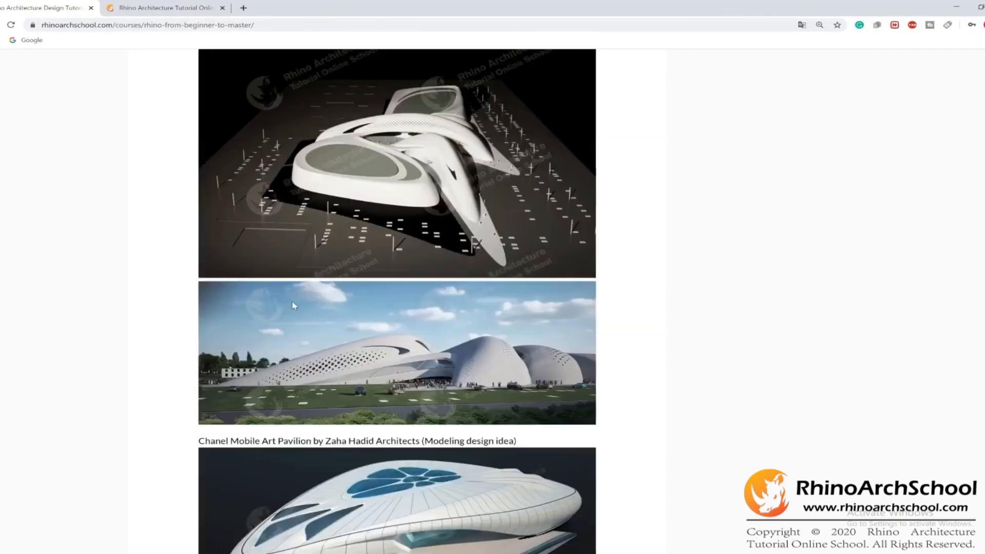
scroll(293, 306, down, 20)
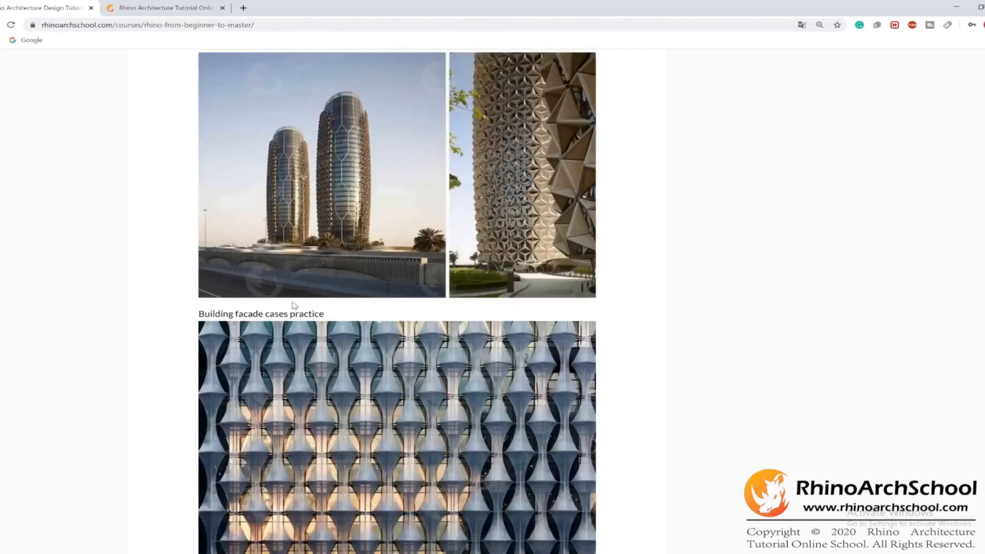
scroll(293, 305, down, 7)
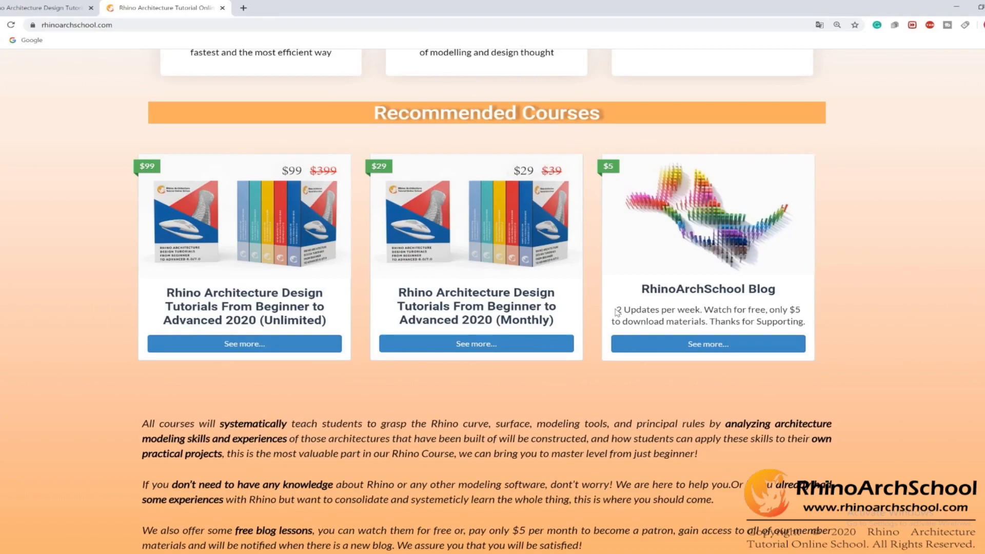
Highlight the RhinoArchSchool Blog description about weekly updates and downloadable materials on the school's home page.
drag(616, 310, 813, 325)
click(703, 320)
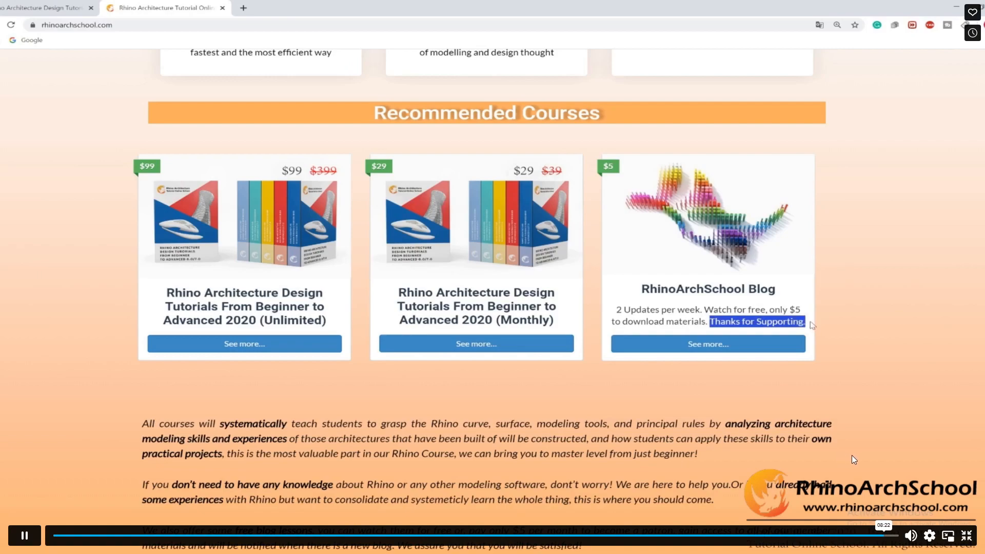
click(793, 319)
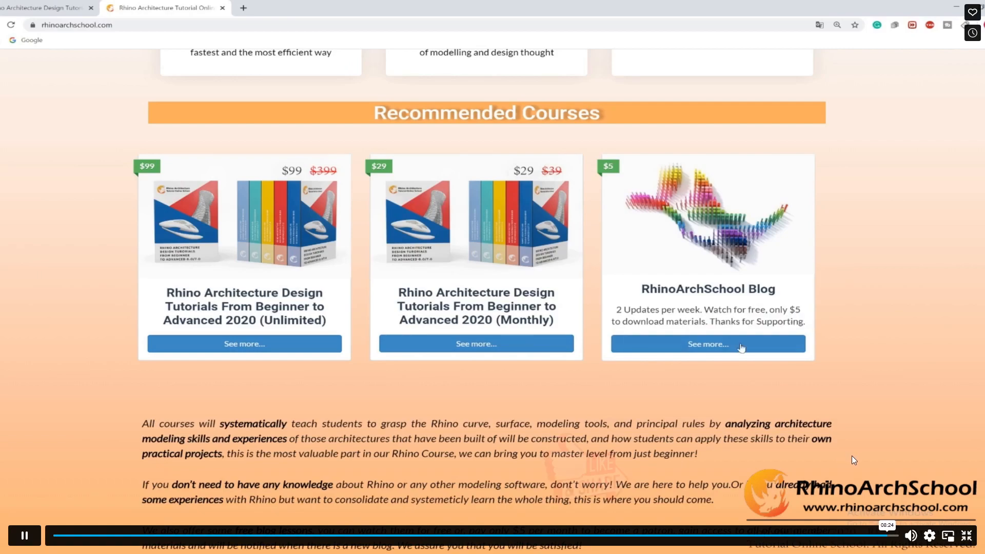